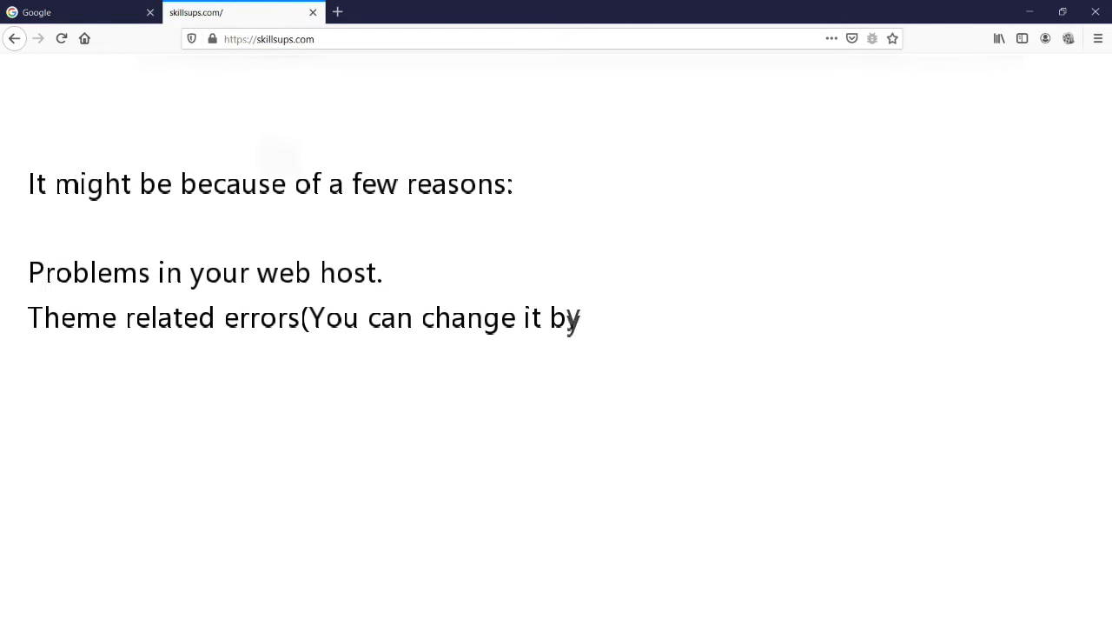
Open the WordPress admin page at skillsups.com/wp-admin in a new browser tab
click(338, 12)
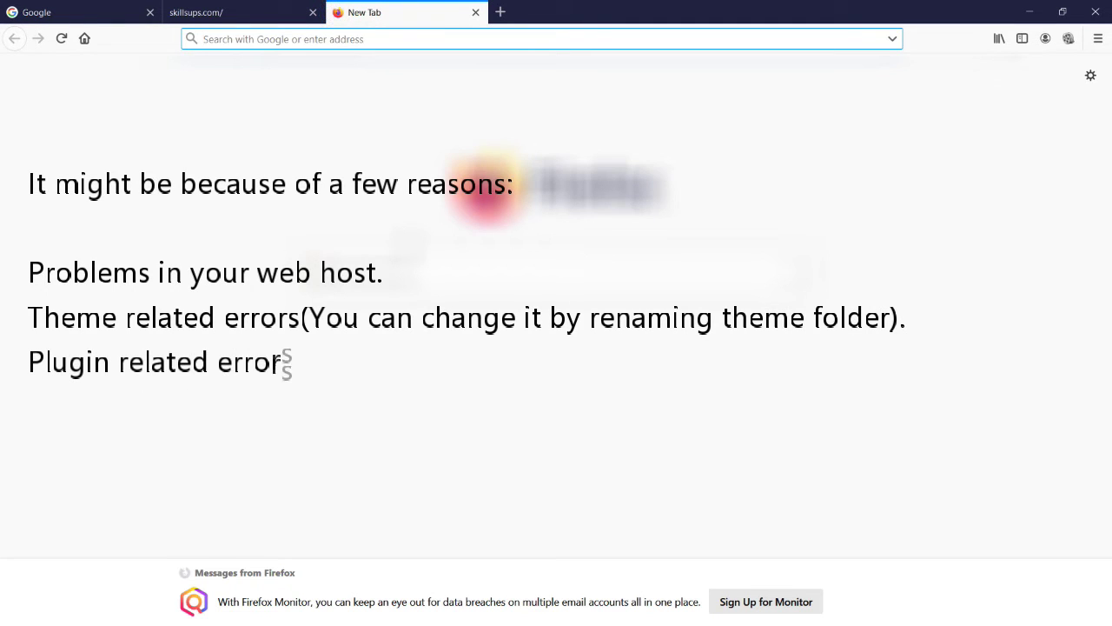
text(s)
key(Right)
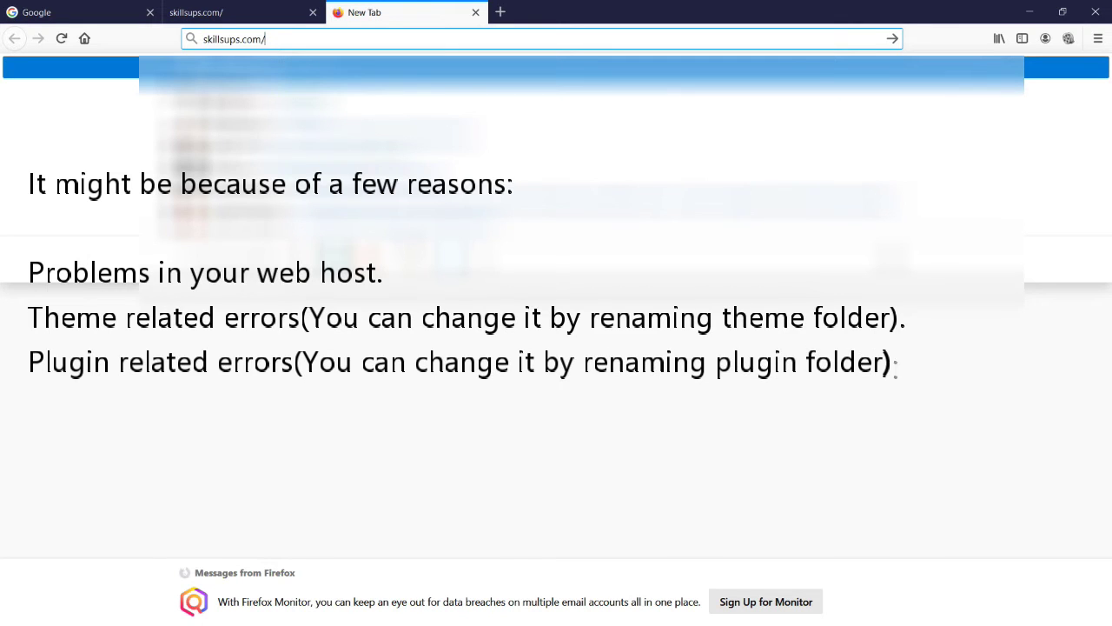
text(wp)
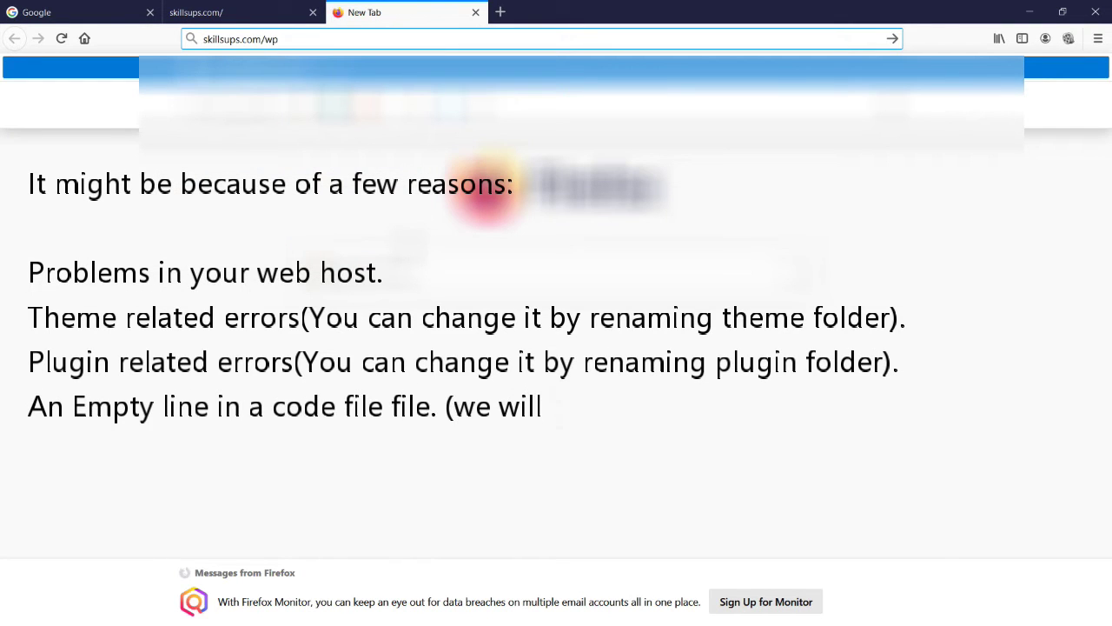
text(-admin)
key(Return)
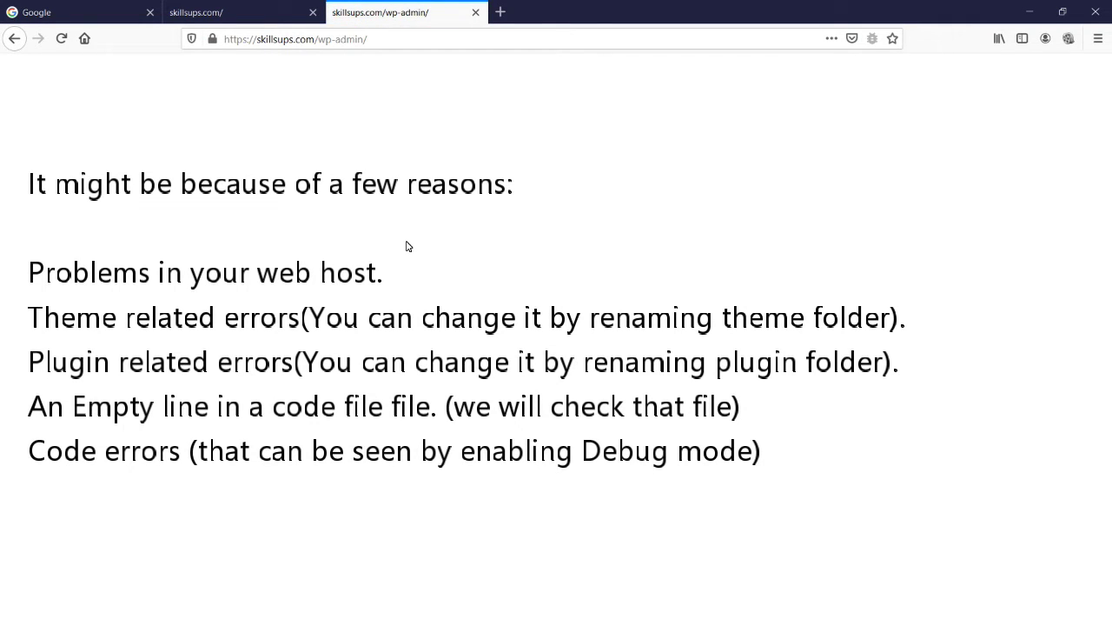
Open the hosting account's cPanel, close the hosting client area page, and launch File Manager
click(500, 12)
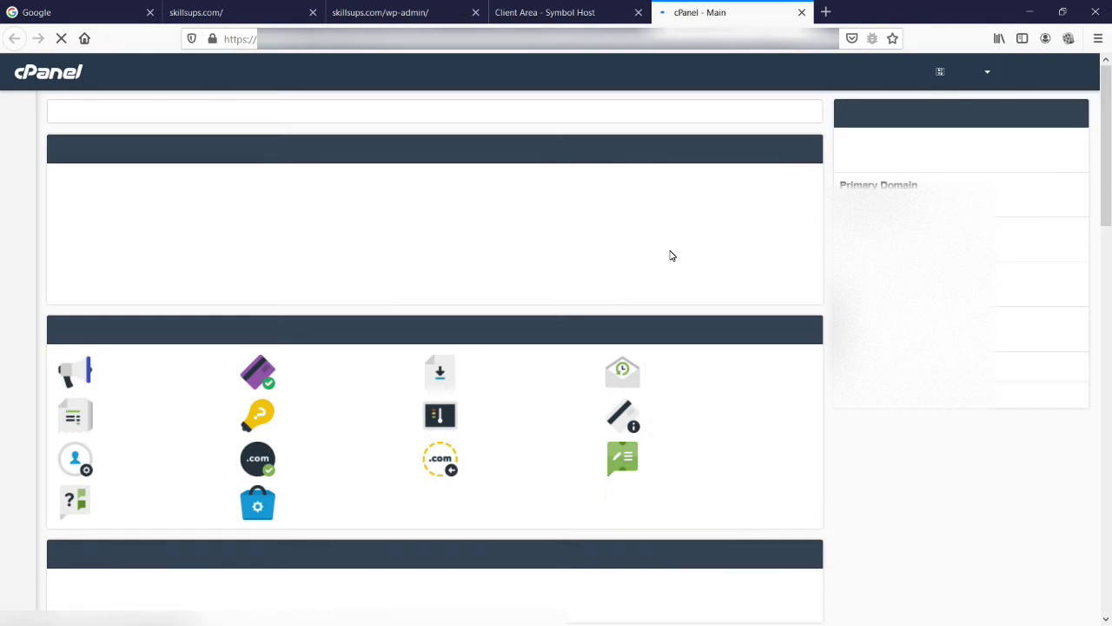
click(637, 12)
click(120, 191)
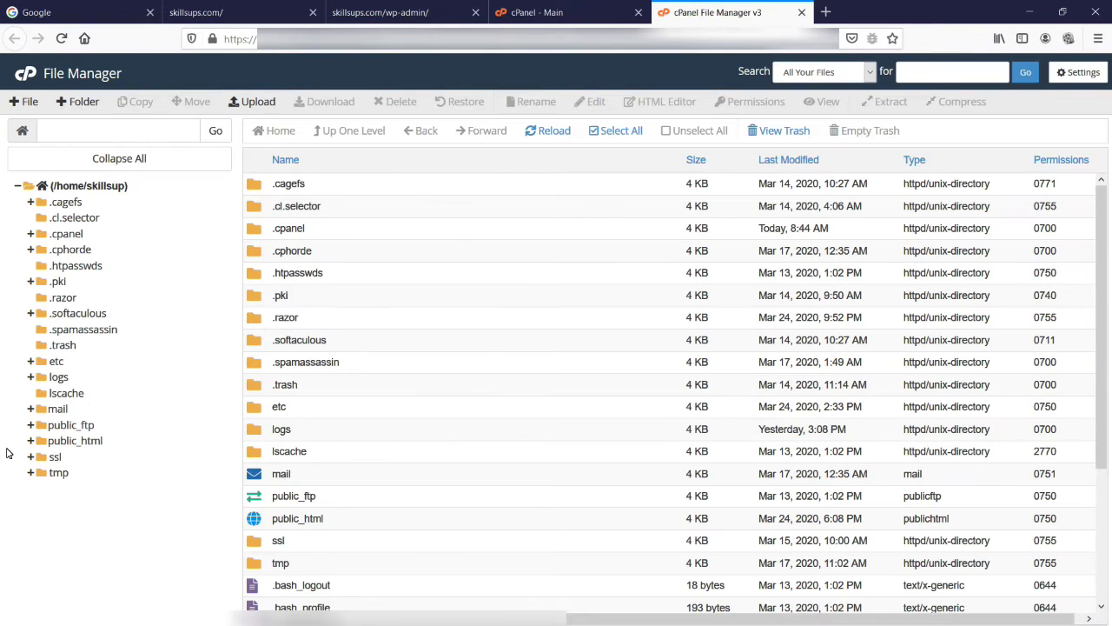
Rename the plugins folder in public_html/wp-content as pluginsxxx and reload the wp-admin page
click(32, 441)
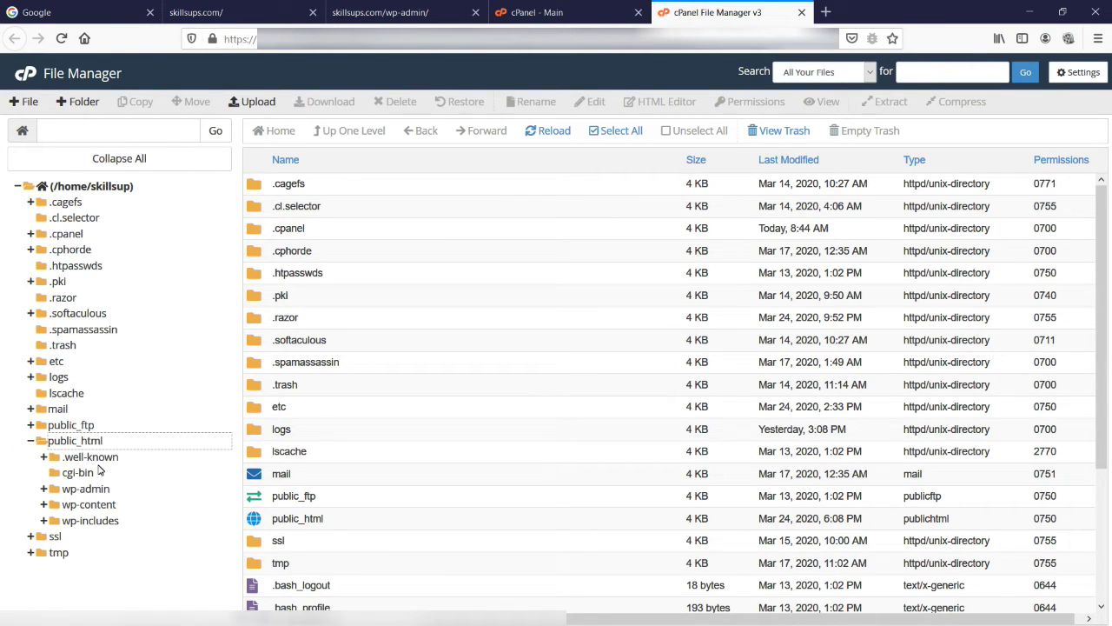
click(91, 505)
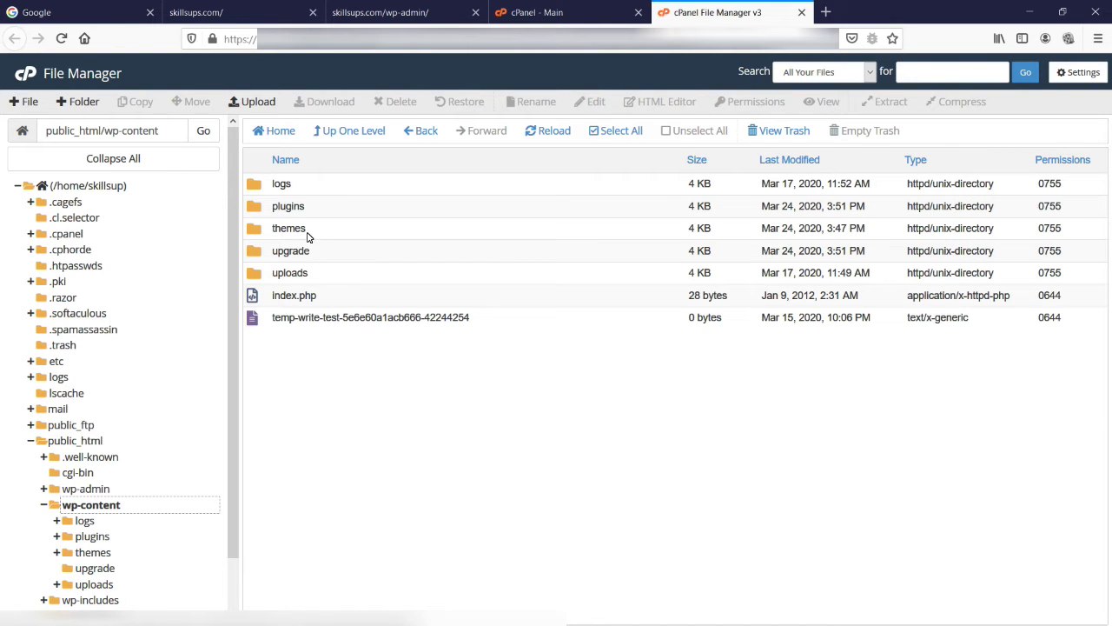
right_click(298, 208)
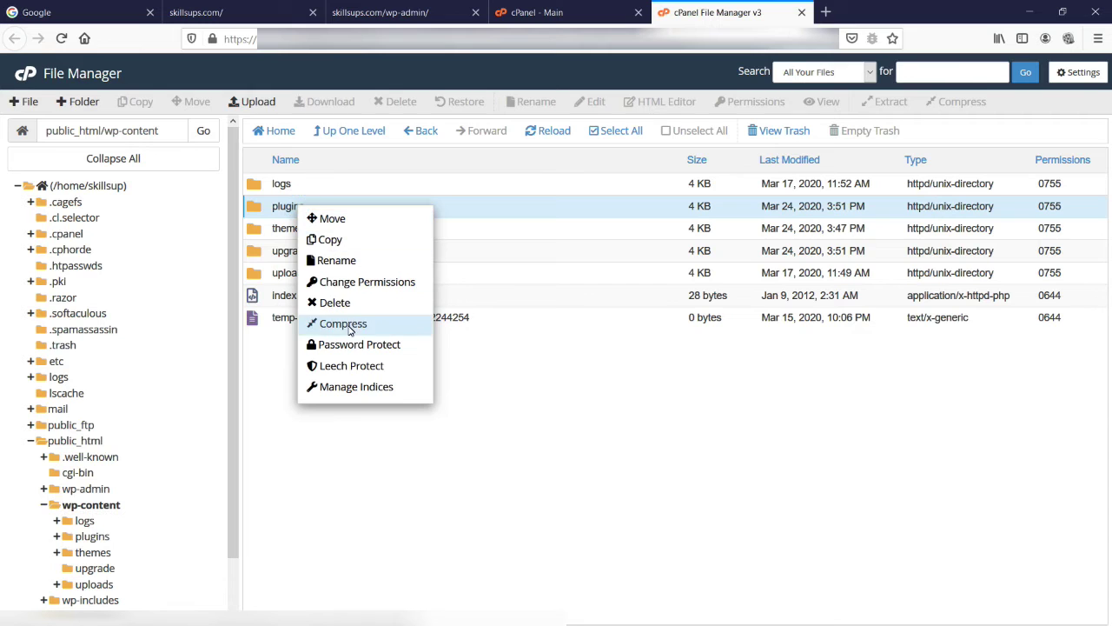
click(356, 262)
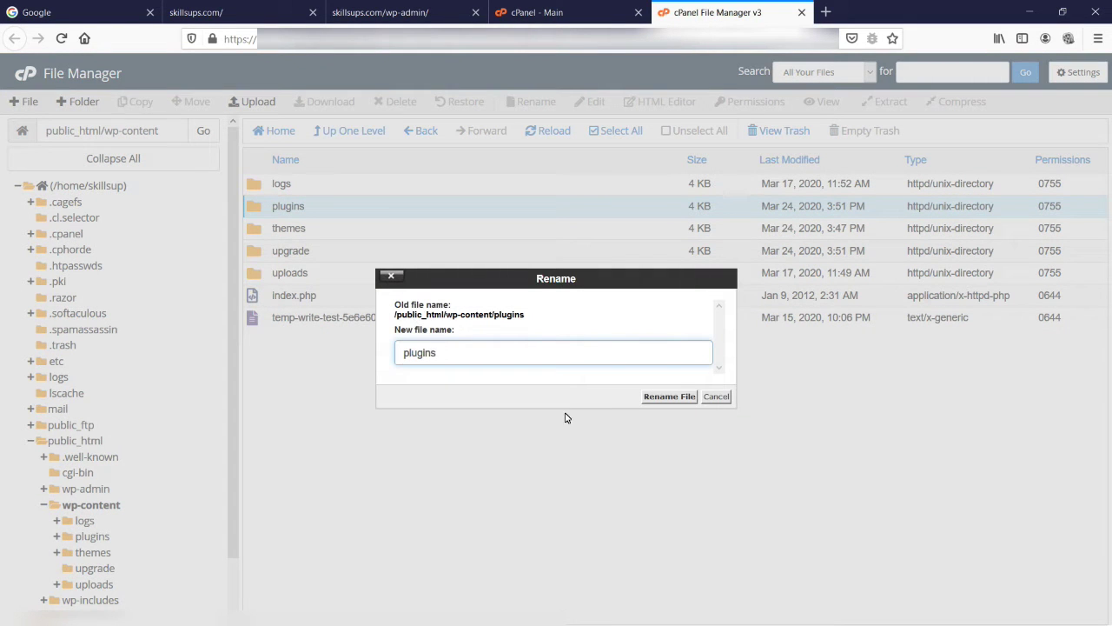
click(670, 396)
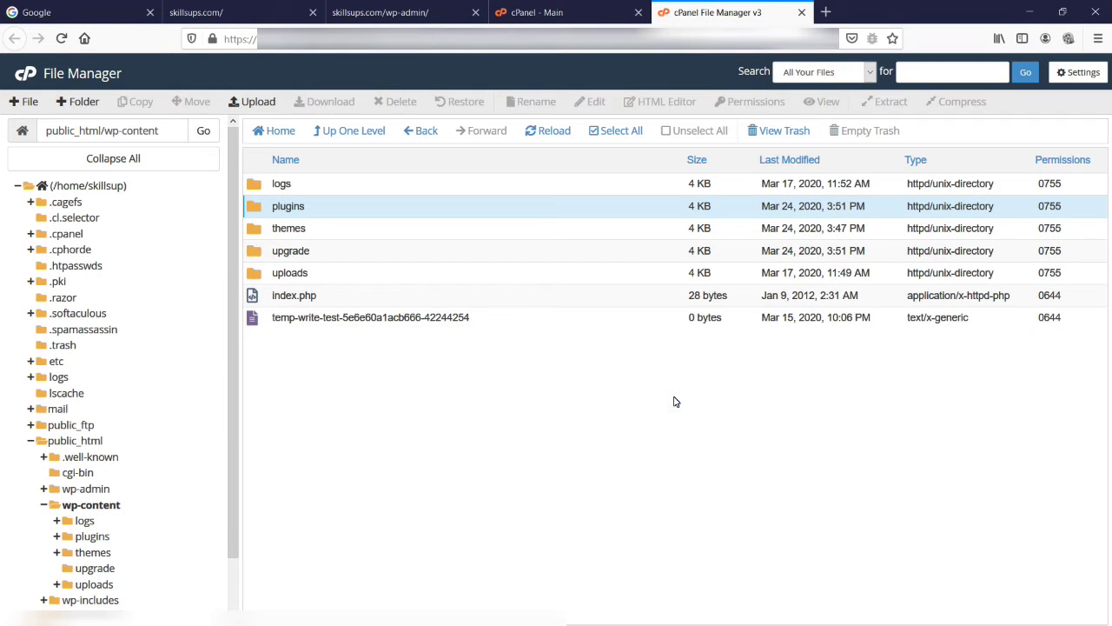
click(363, 11)
click(62, 38)
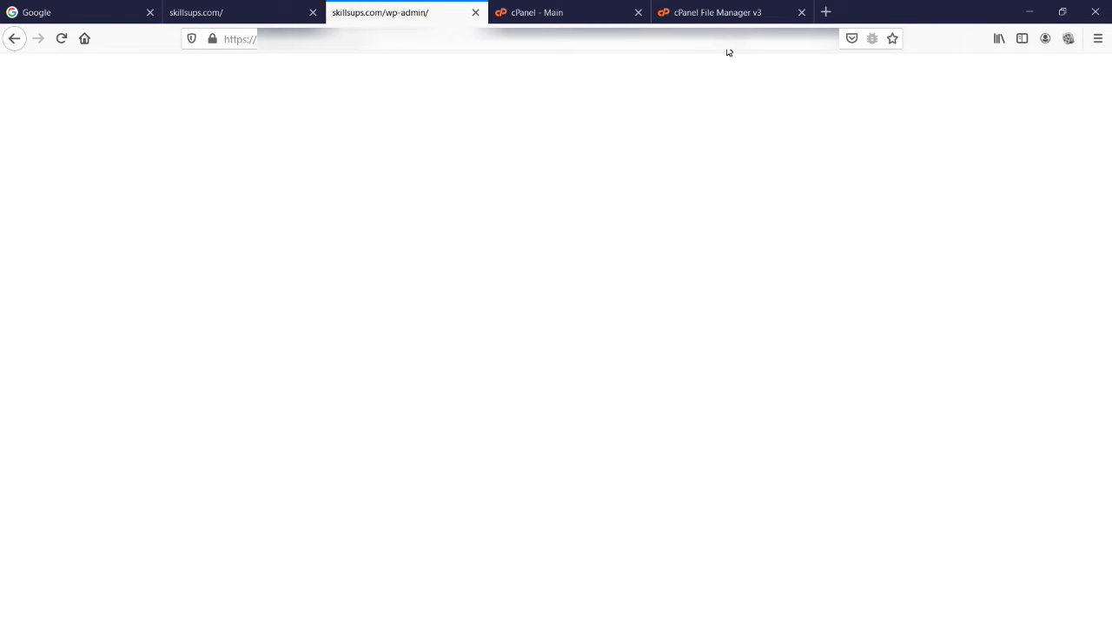
Rename the themes folder in wp-content as themesxxxx and reload the wp-admin page
click(730, 14)
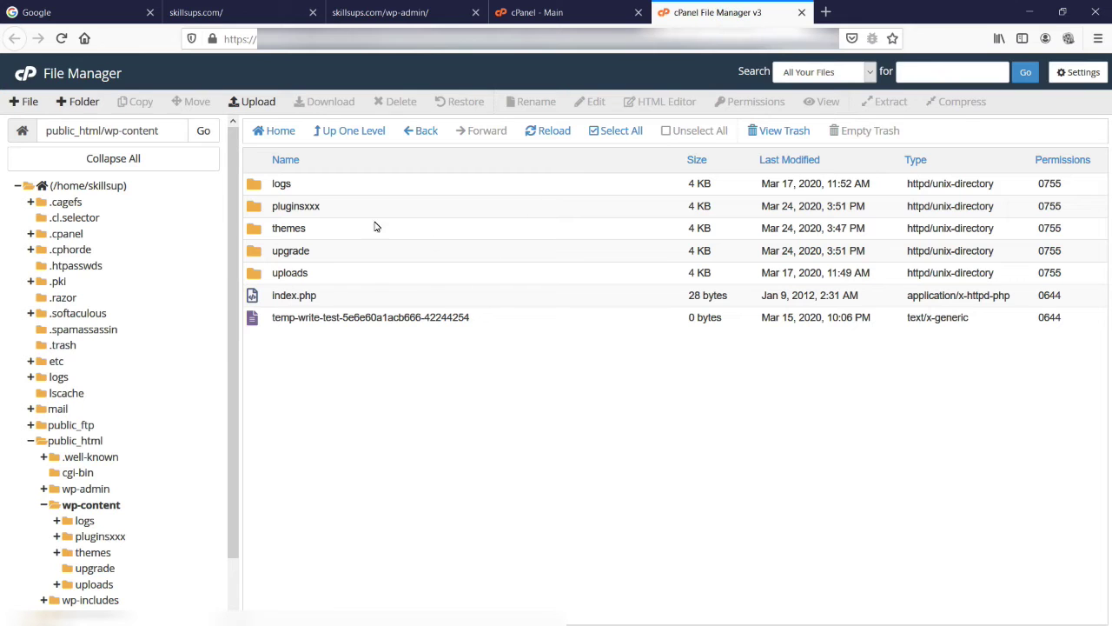
click(288, 227)
right_click(295, 225)
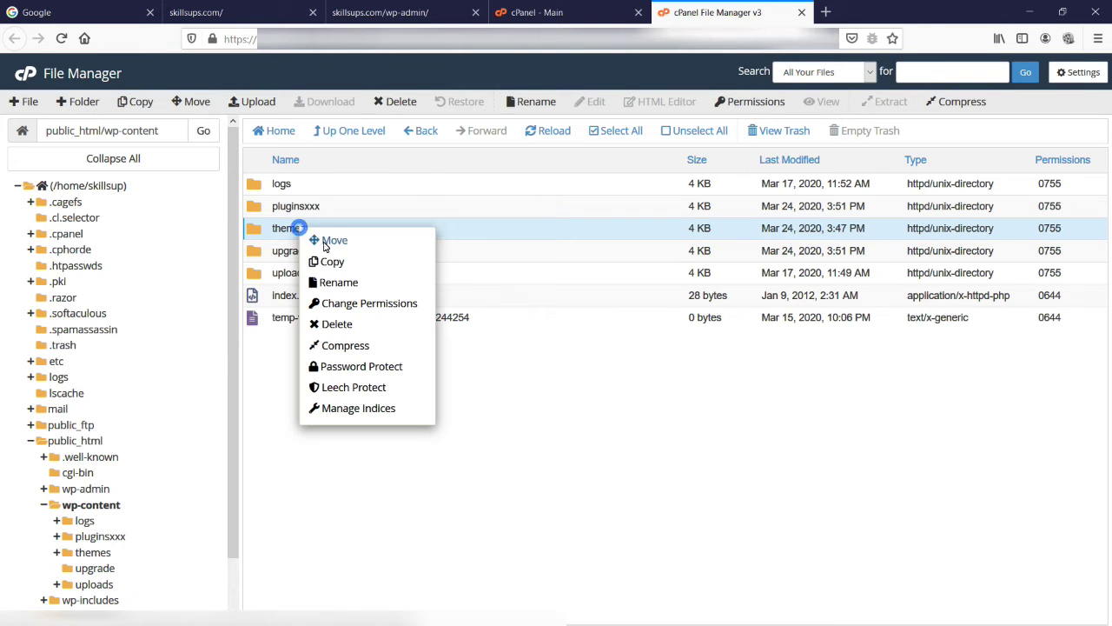
click(369, 283)
text(xxxx)
click(656, 396)
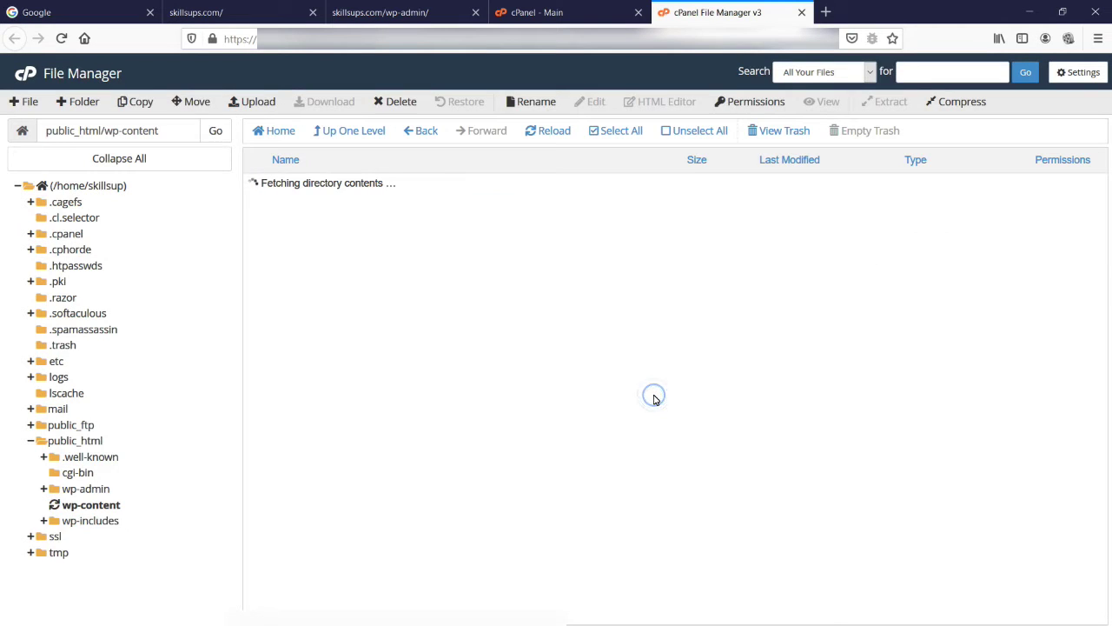
click(387, 12)
click(61, 40)
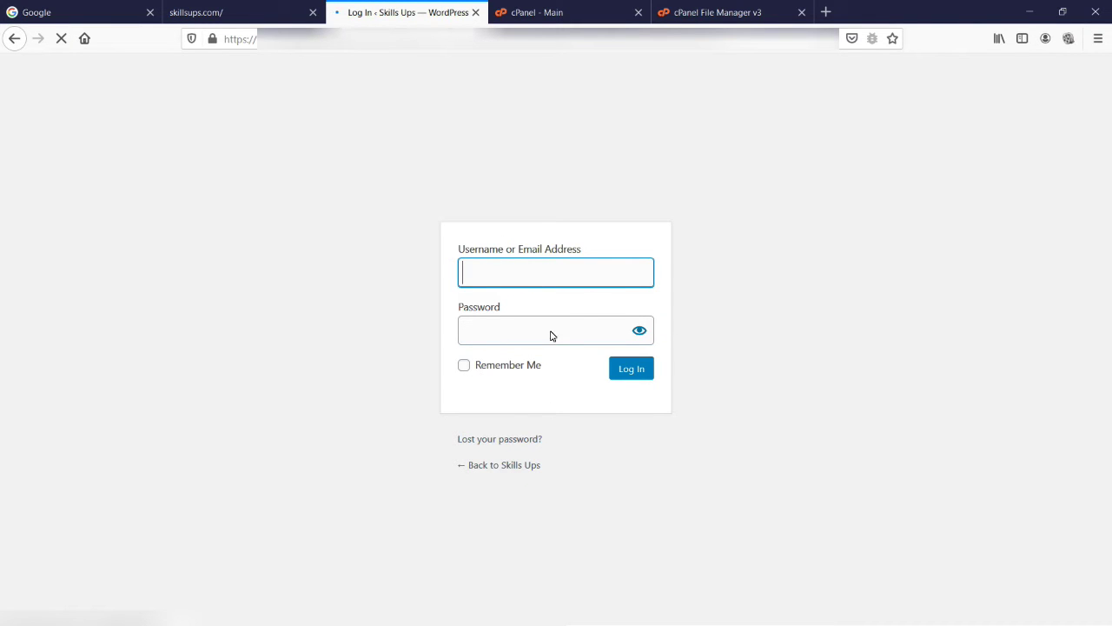
Return to File Manager and rename the pluginsxxx folder back to plugins
click(718, 16)
right_click(304, 211)
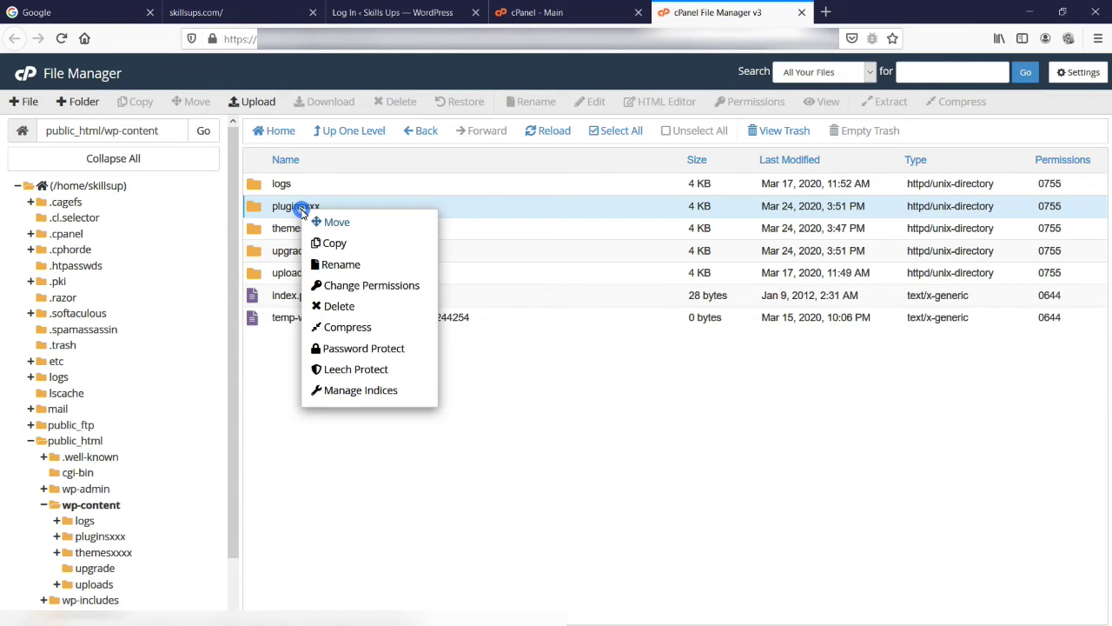
click(355, 266)
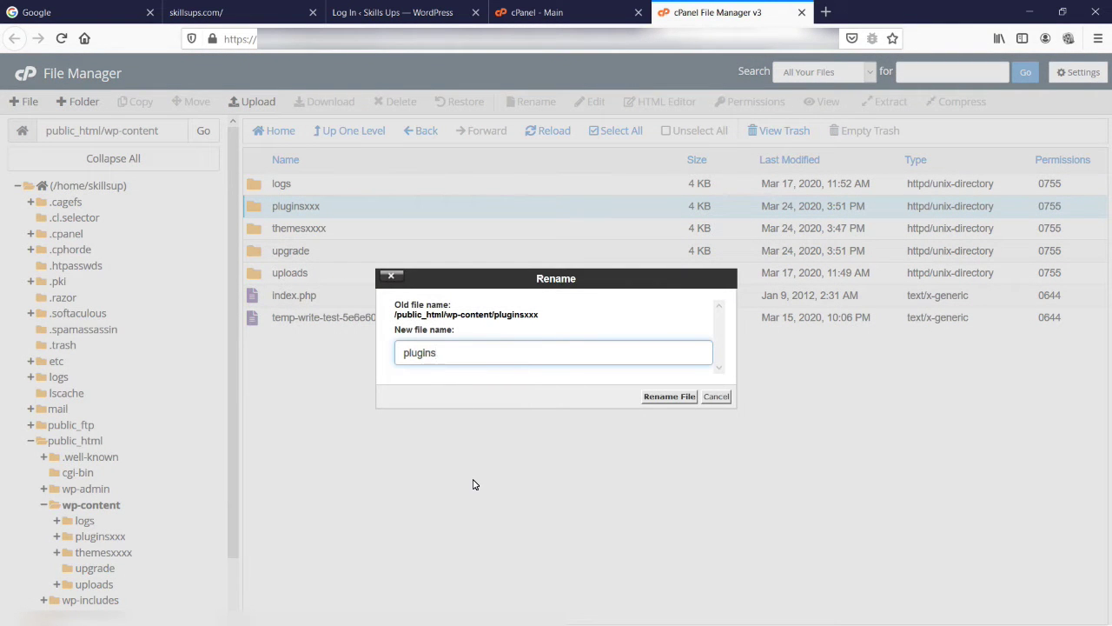
click(675, 397)
Rename the themesxxxx folder back to themes and check the wp-admin page again
right_click(311, 233)
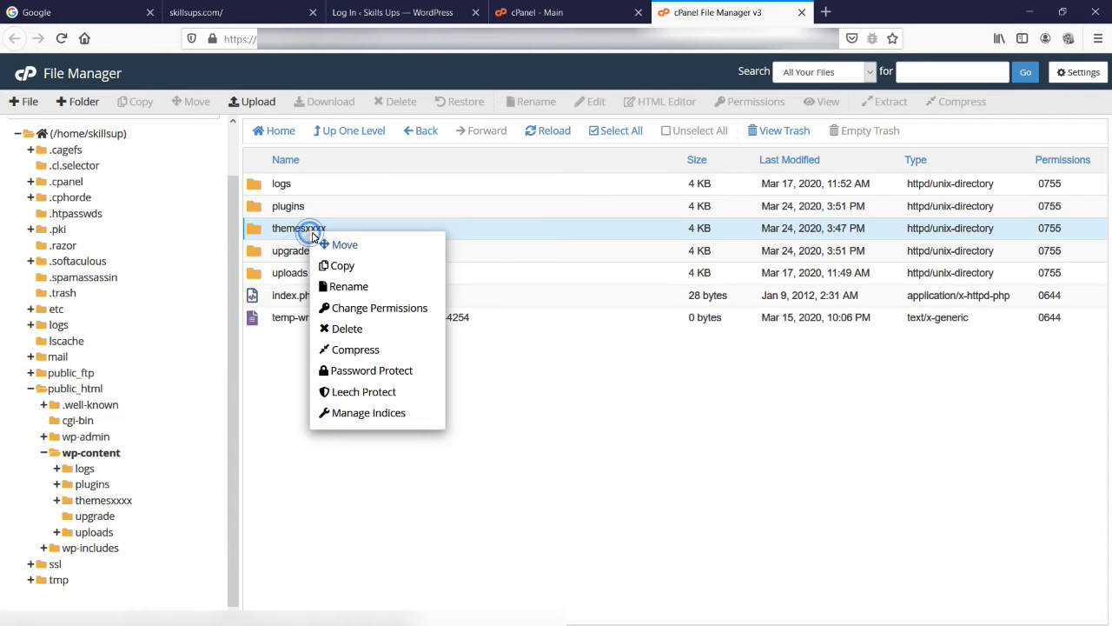
click(347, 286)
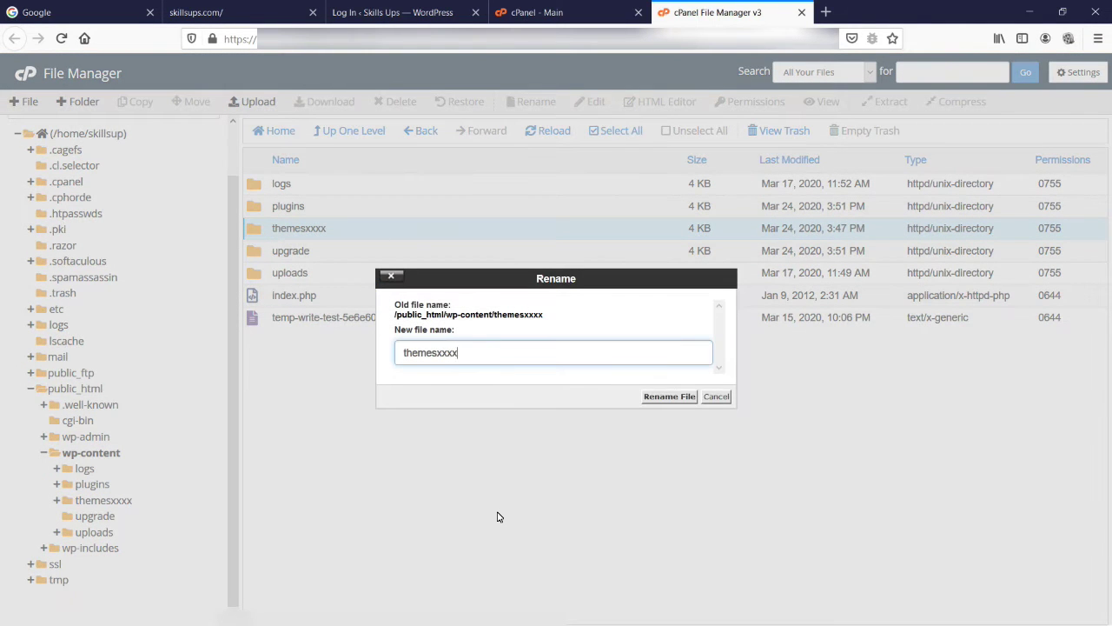
click(669, 396)
click(391, 12)
click(719, 10)
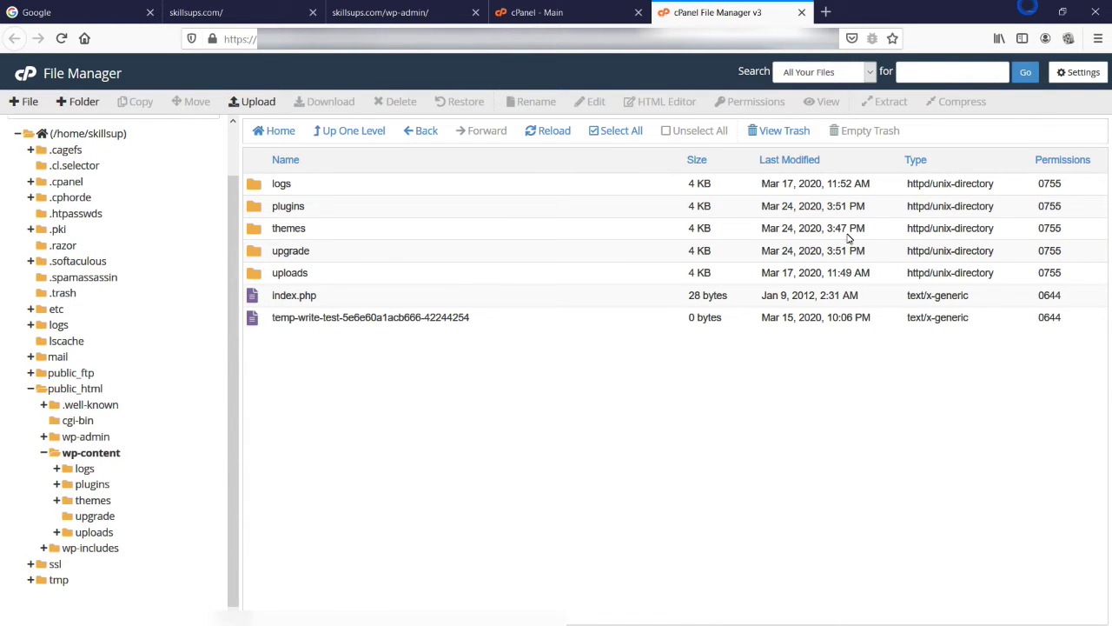
Open wp-config.php from the public_html folder for editing with utf-8 encoding
click(77, 440)
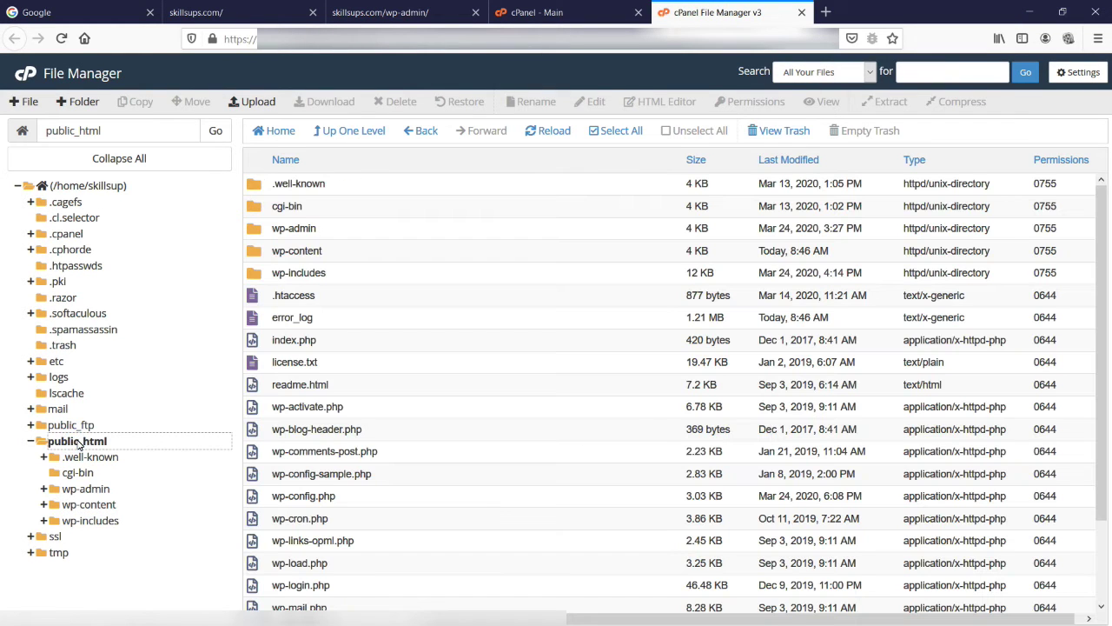
right_click(307, 500)
click(335, 476)
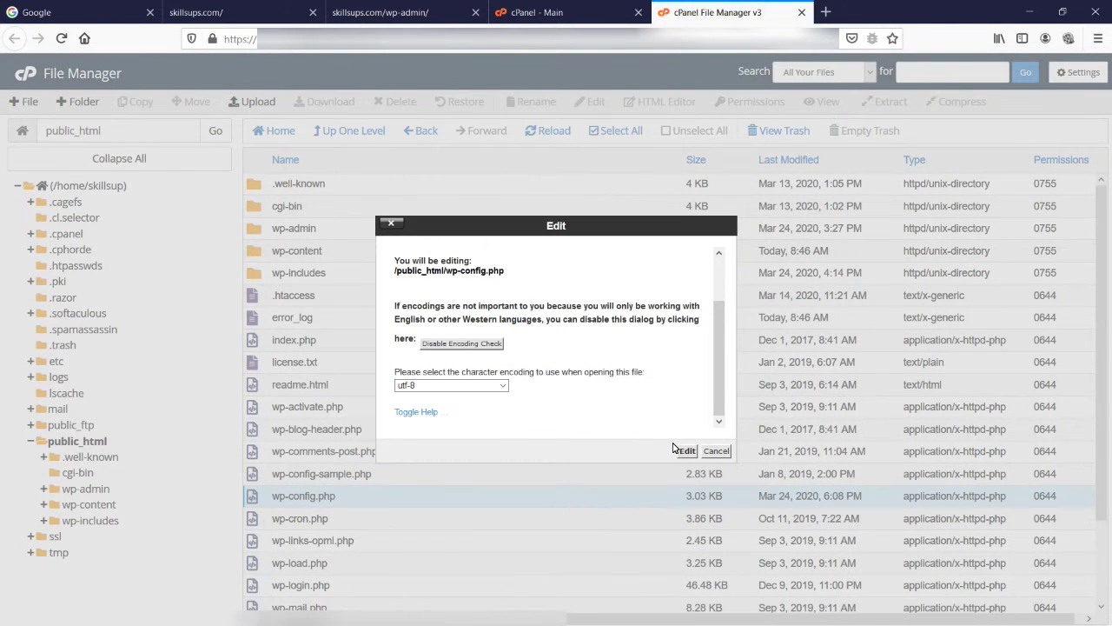
click(685, 450)
Set WP_DEBUG to true in wp-config.php and save the file
scroll(232, 420, down, 3)
scroll(208, 420, up, 3)
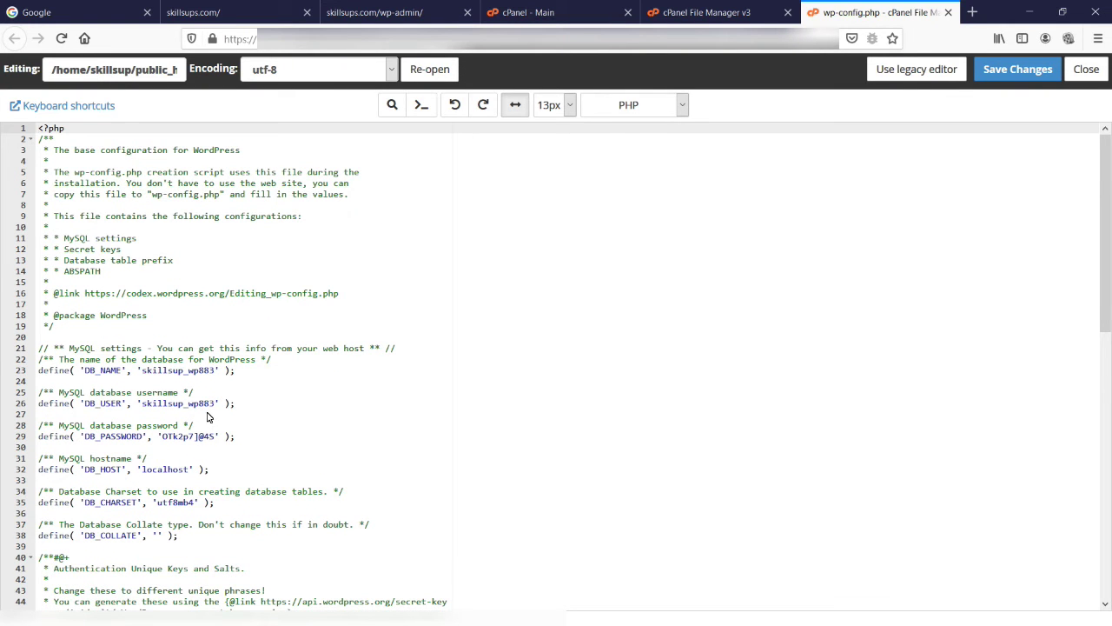
scroll(206, 418, down, 15)
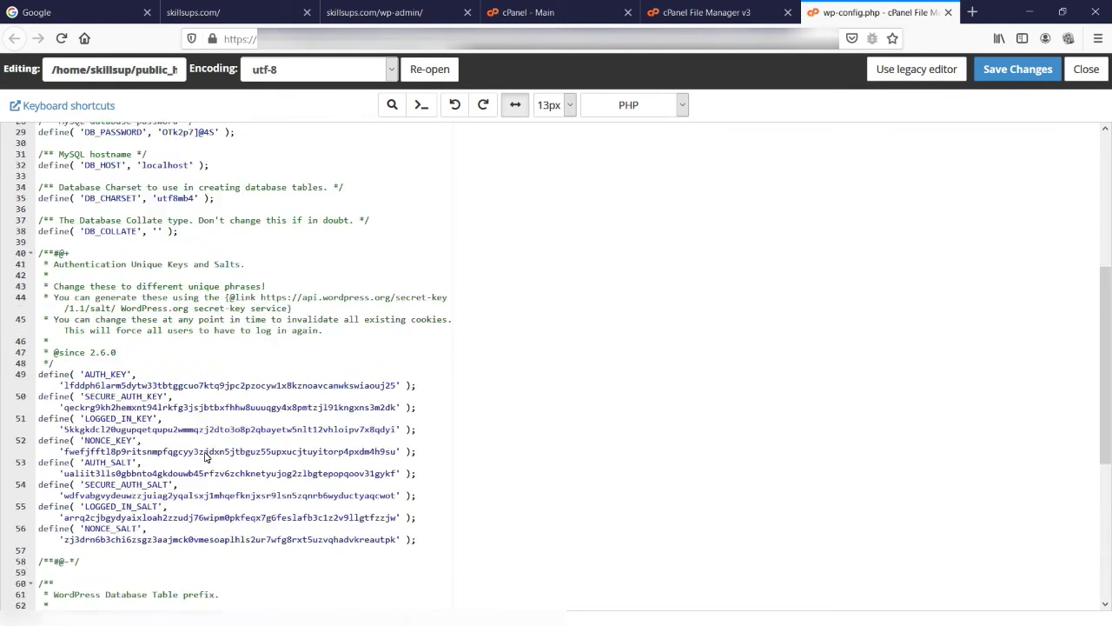
scroll(206, 457, down, 4)
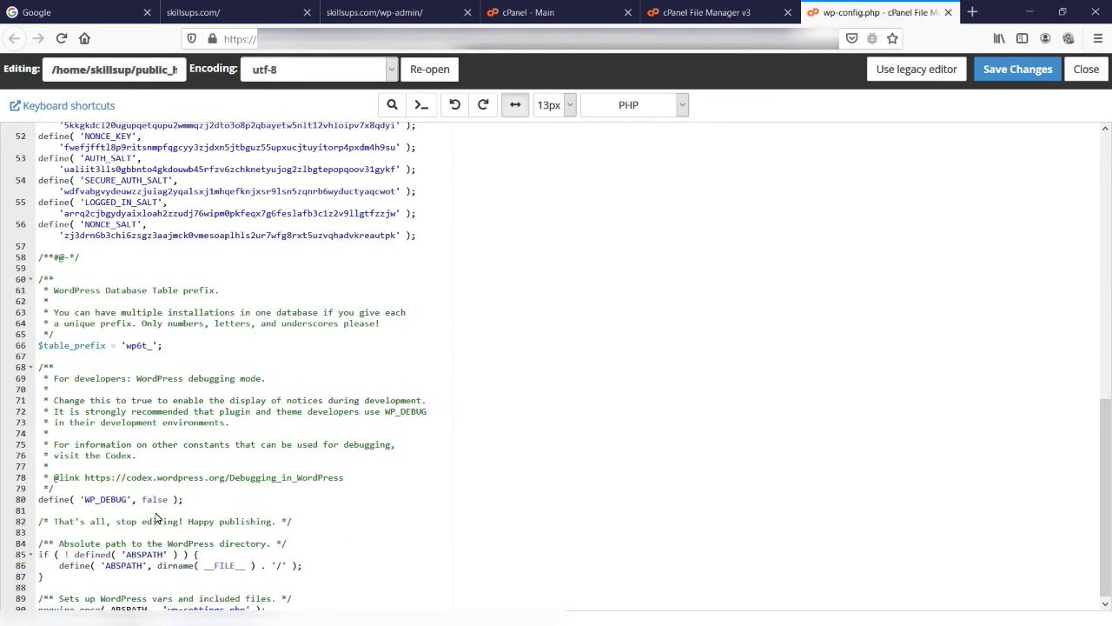
drag(172, 503, 152, 503)
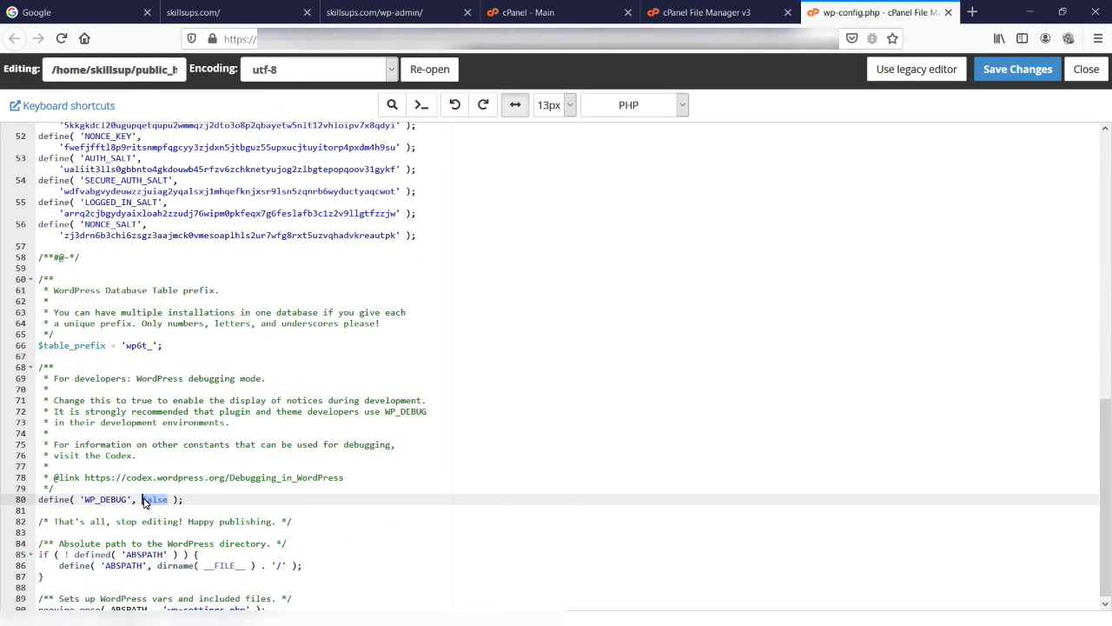
text(tru)
click(1033, 78)
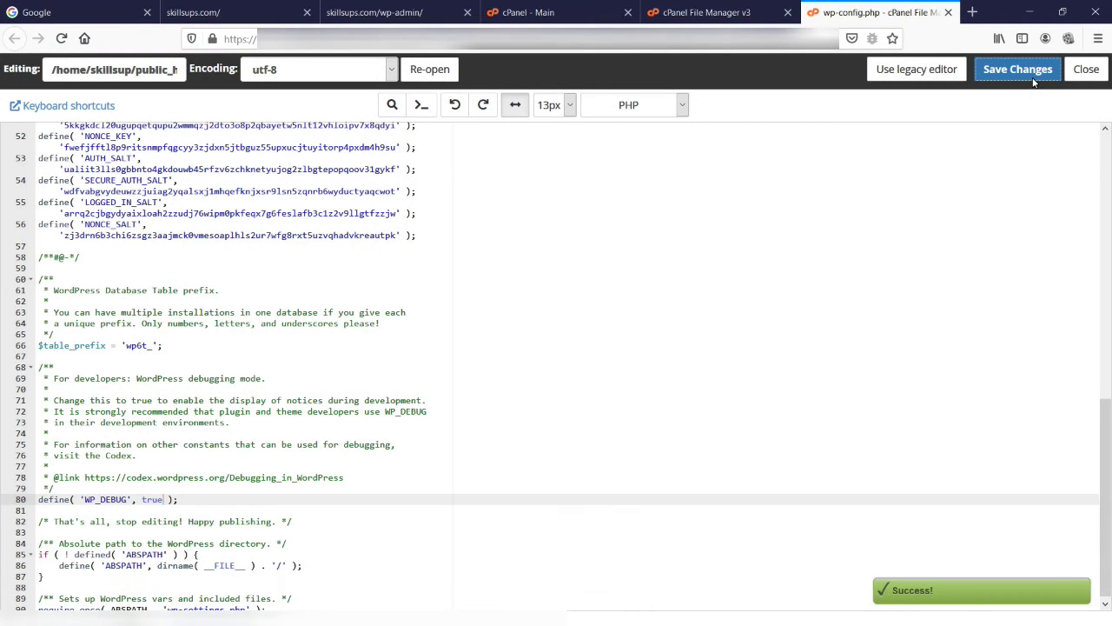
Reload the wp-admin page and examine the warnings for the path, file and line where the output started
click(433, 10)
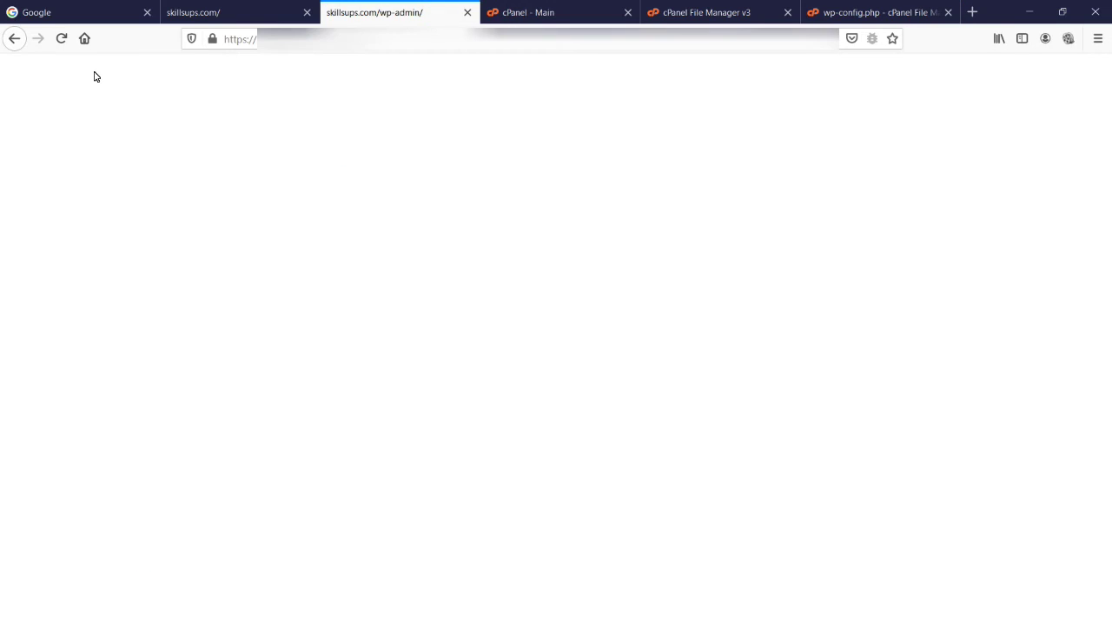
click(61, 39)
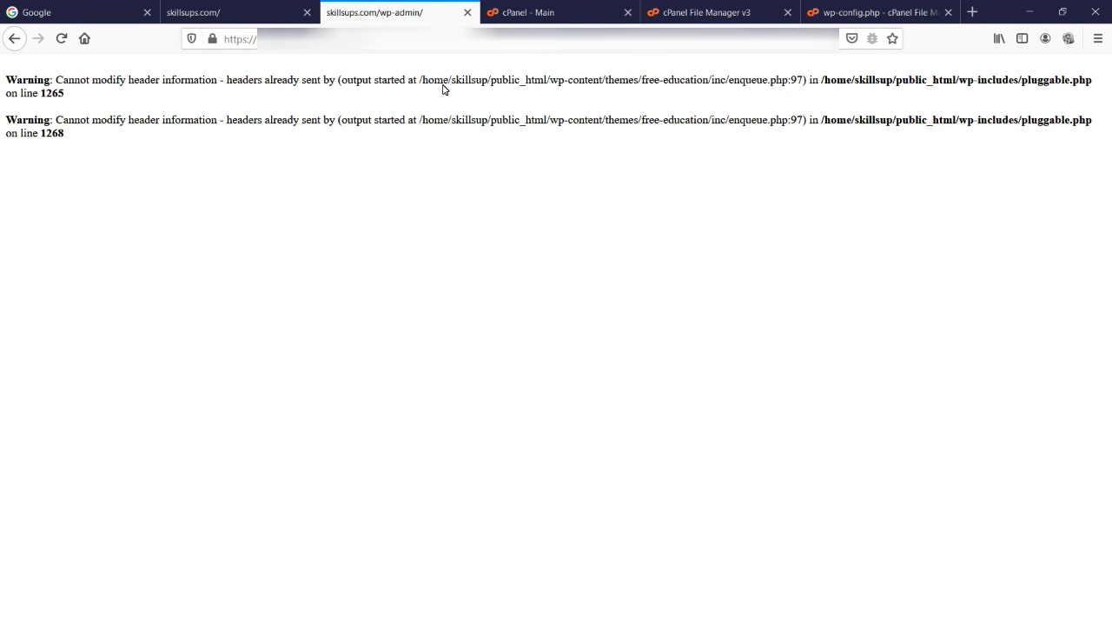
drag(415, 81, 799, 85)
click(756, 93)
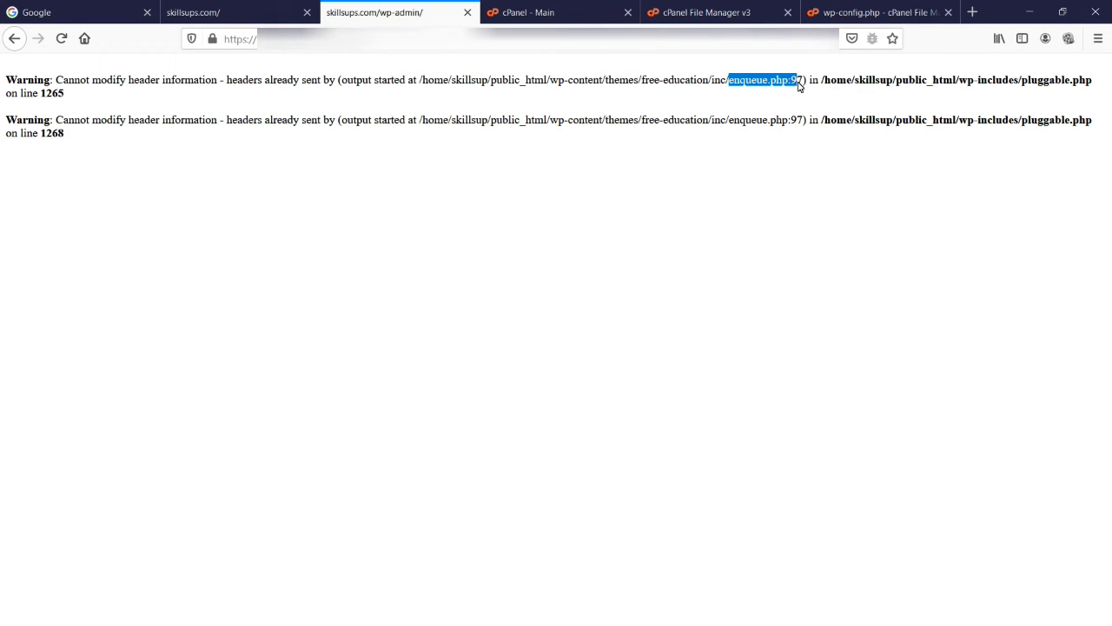
drag(726, 83, 638, 84)
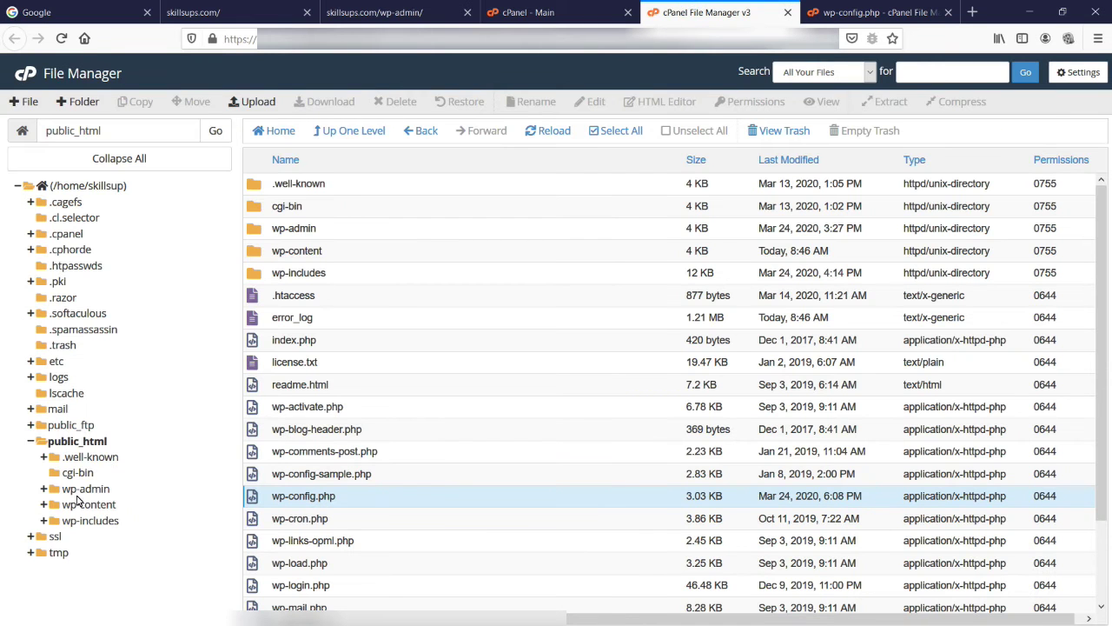
Browse to the inc folder of the free-education theme inside wp-content/themes
click(85, 506)
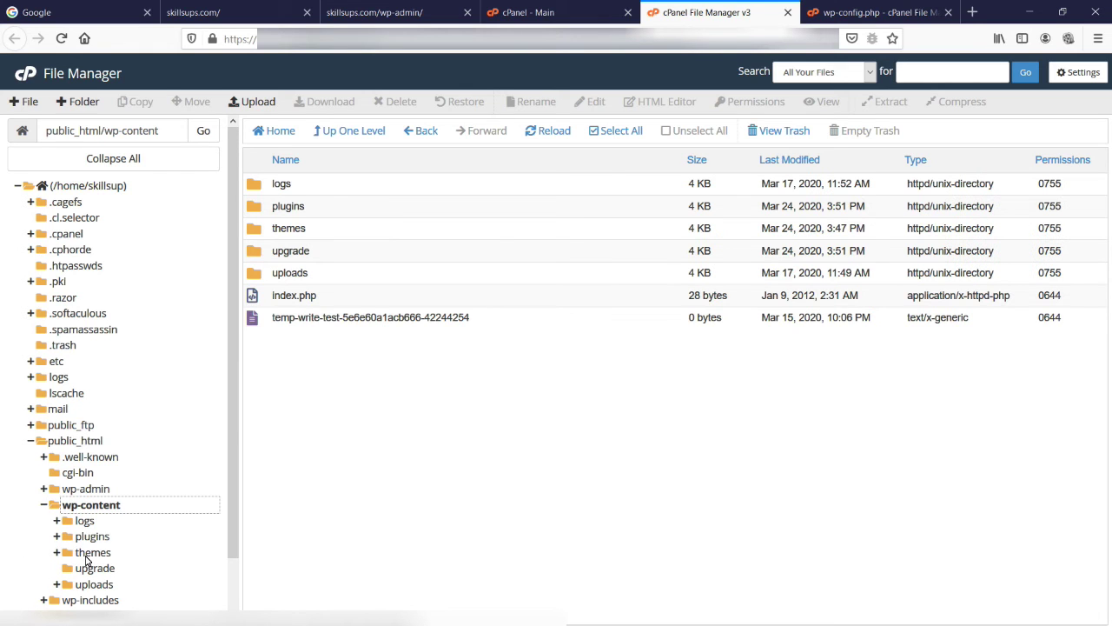
click(87, 555)
scroll(159, 457, down, 2)
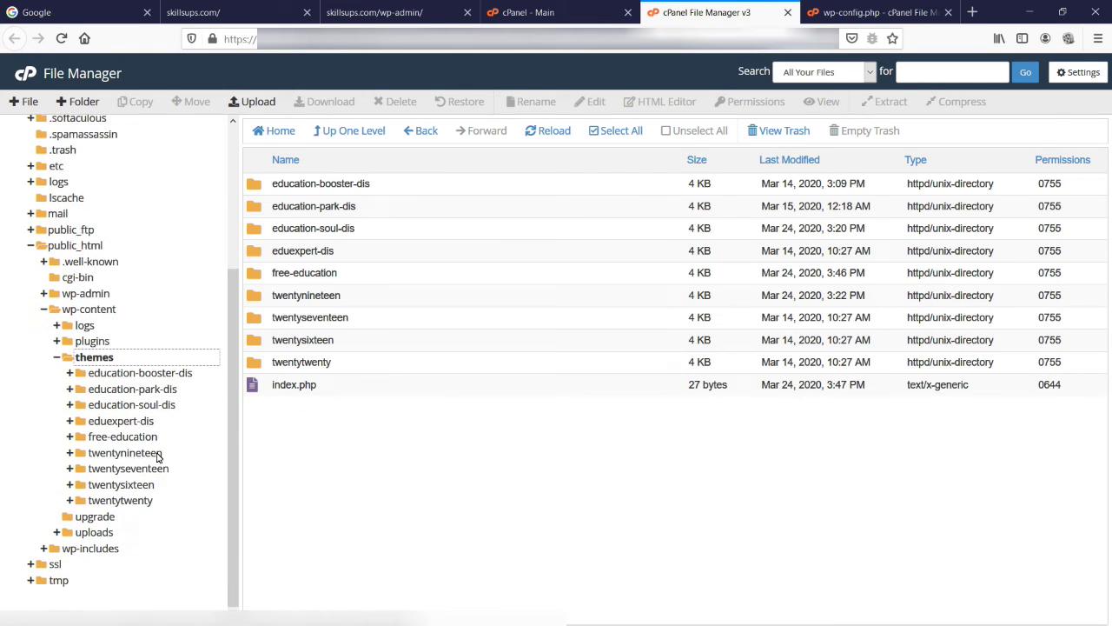
click(126, 441)
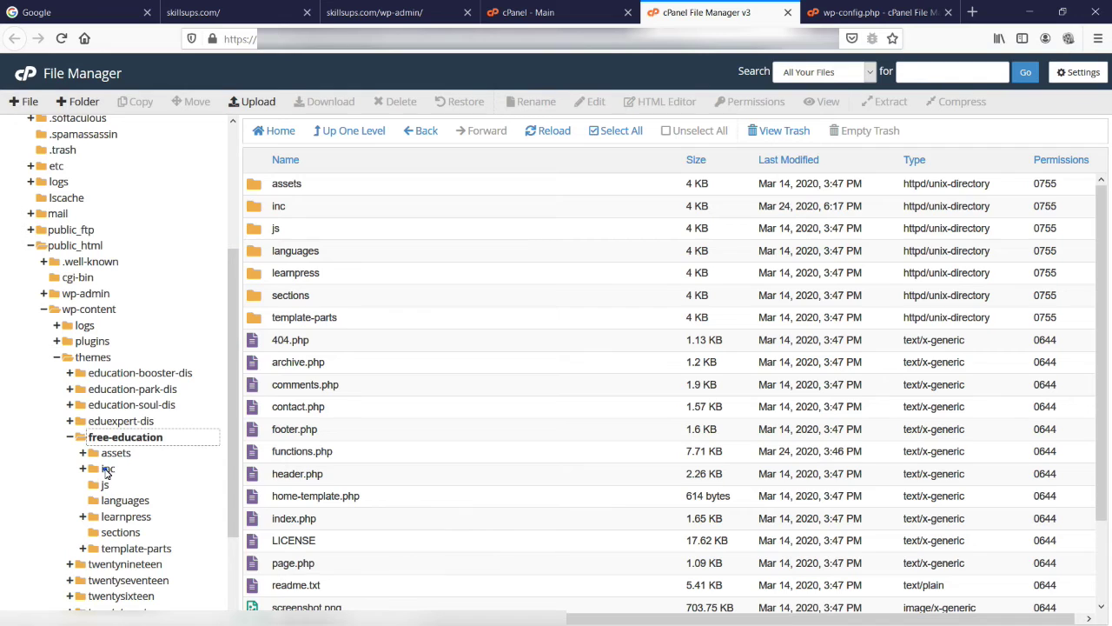
click(106, 470)
Open enqueue.php from the inc folder for editing with utf-8 encoding
click(305, 323)
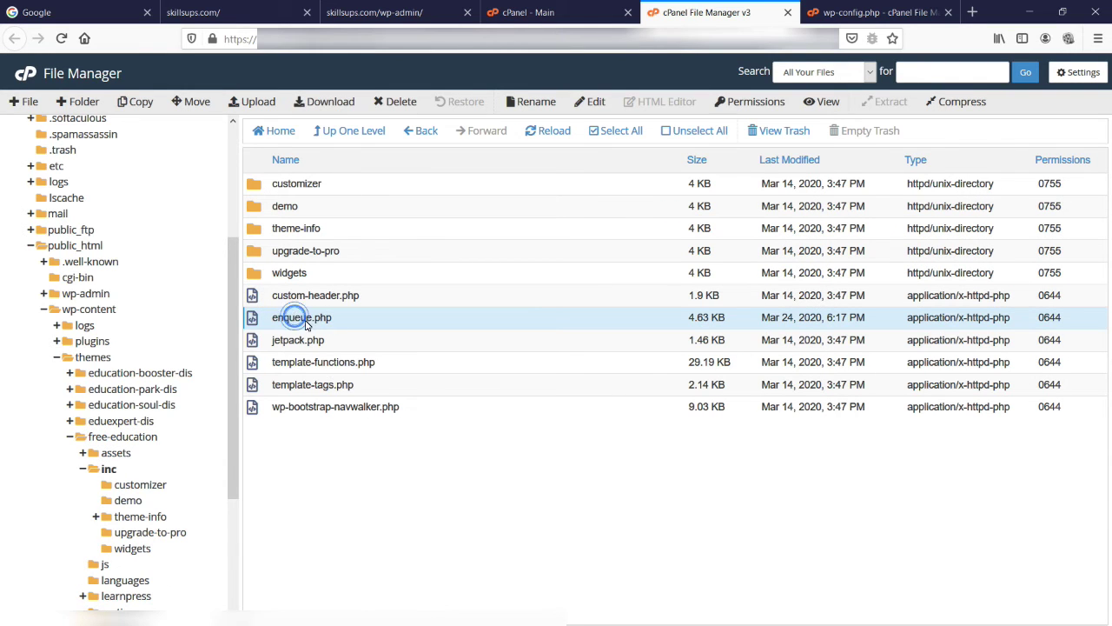
right_click(287, 321)
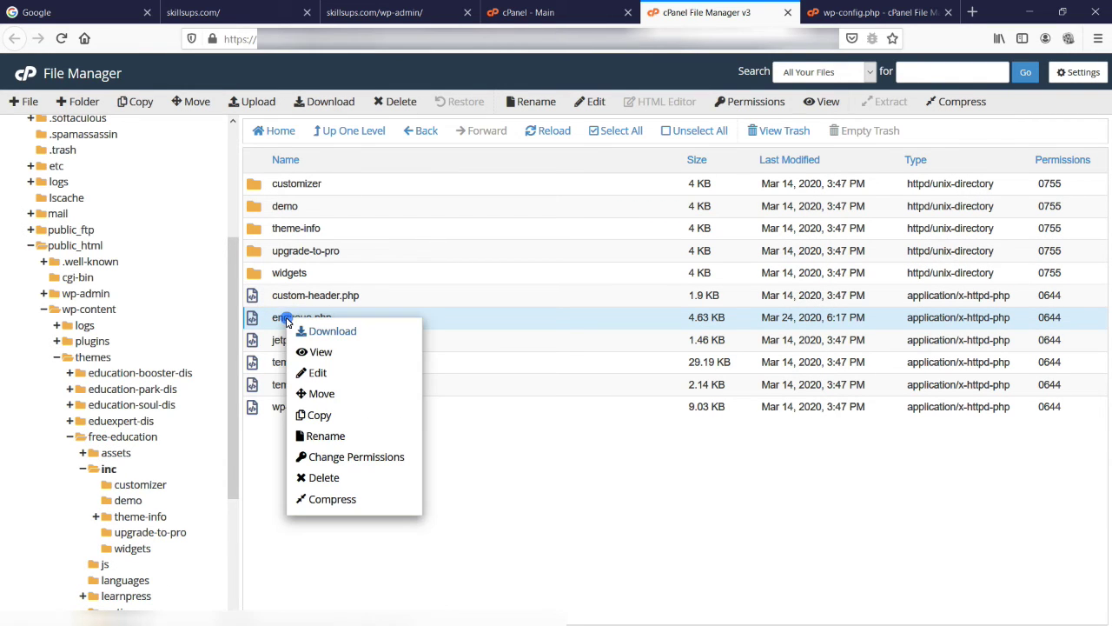
click(318, 373)
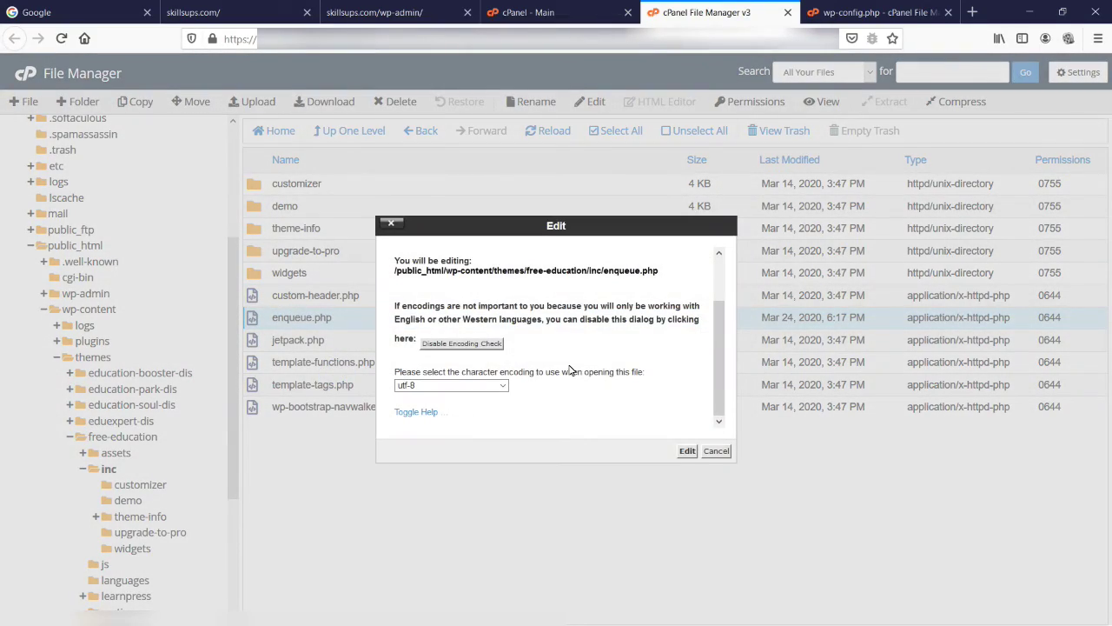
click(686, 451)
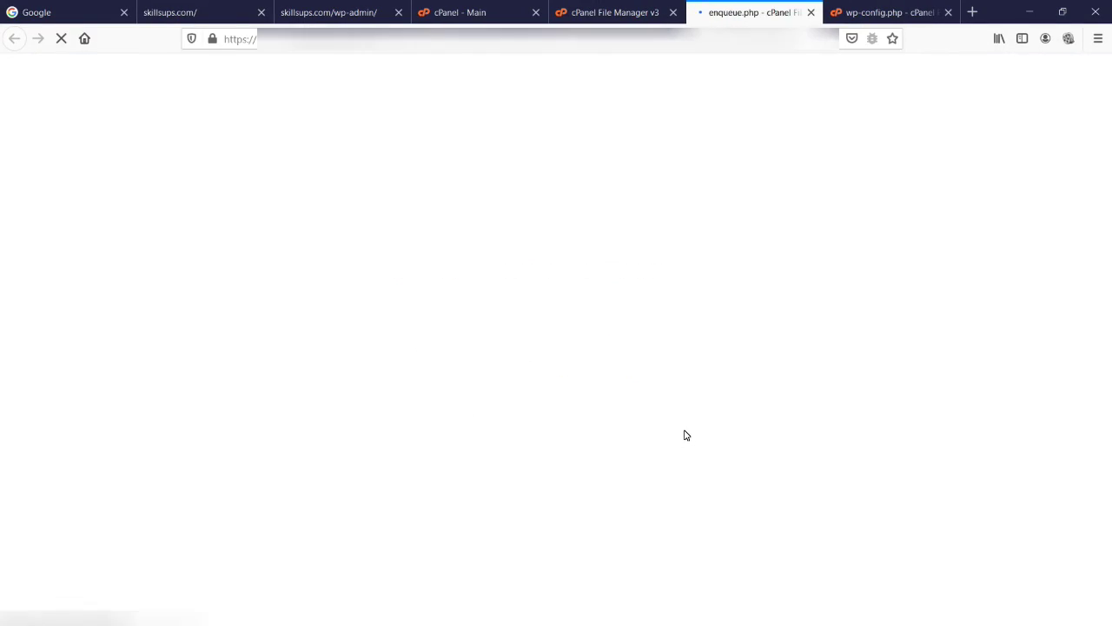
Remove the blank lines after the closing ?> tag at the end of enqueue.php and save the file
scroll(432, 400, down, 5)
scroll(432, 399, down, 8)
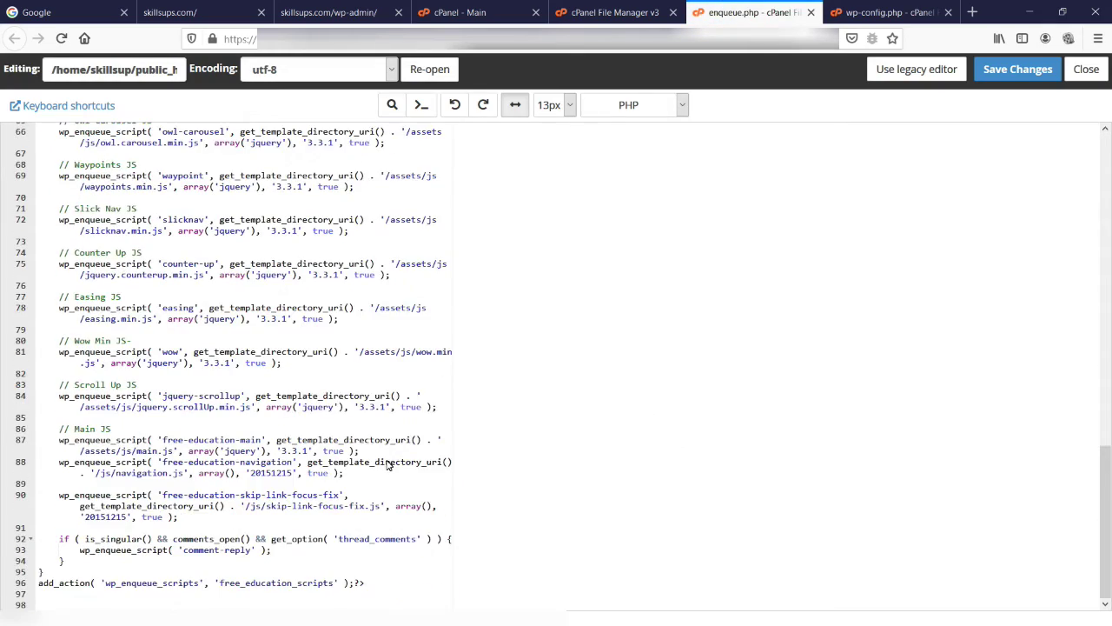
click(128, 605)
key(BackSpace)
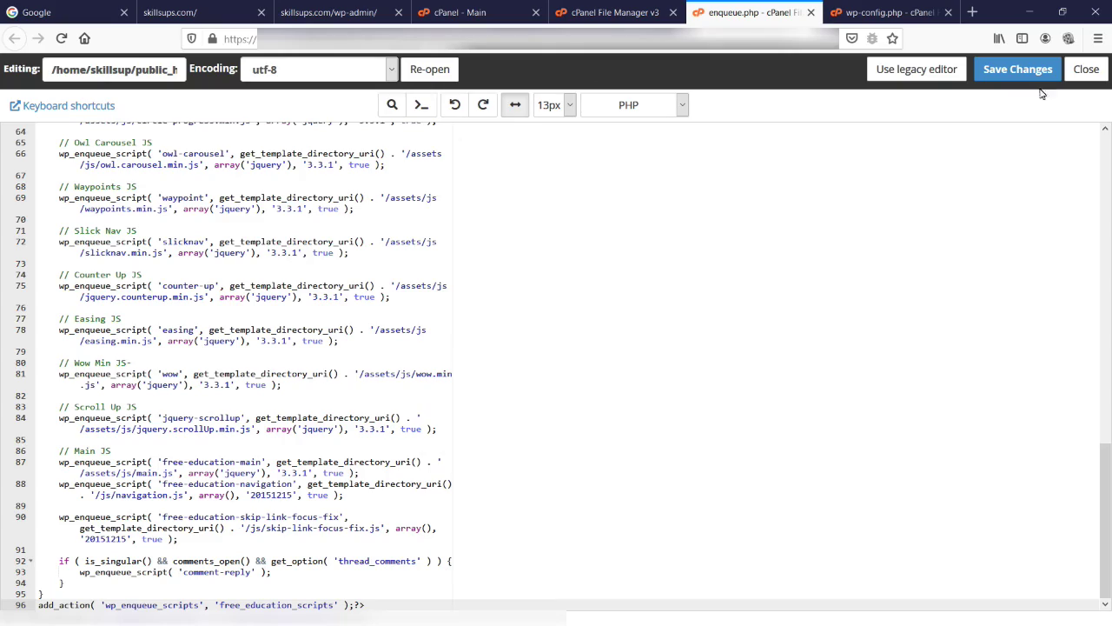
click(1016, 69)
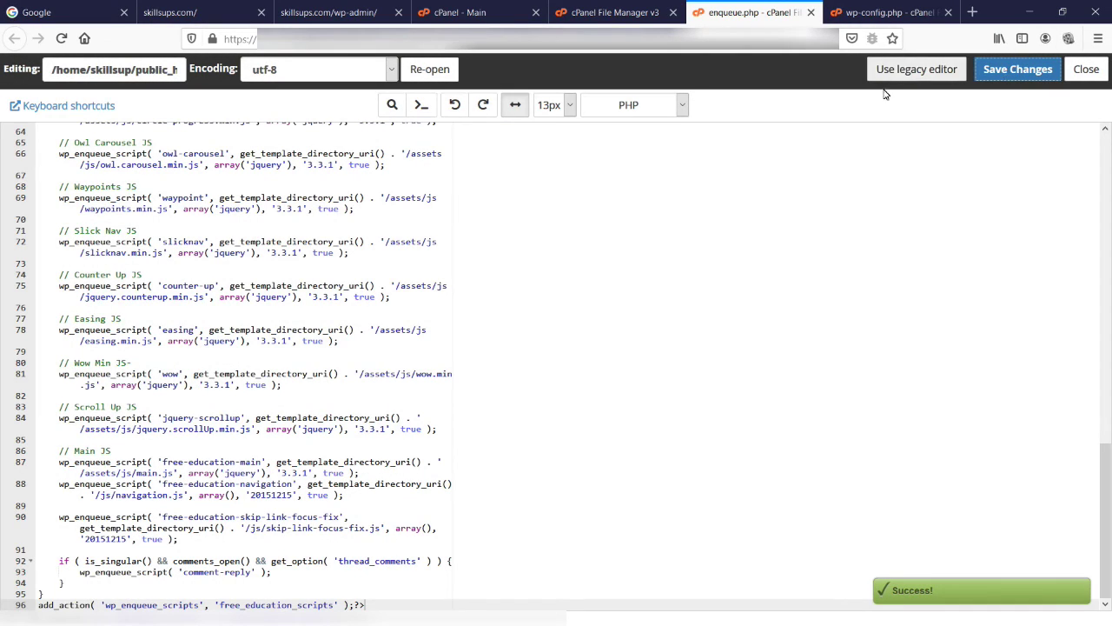
Reload the wp-admin page and log in with the account's username and password, declining to save the login in the browser
click(344, 7)
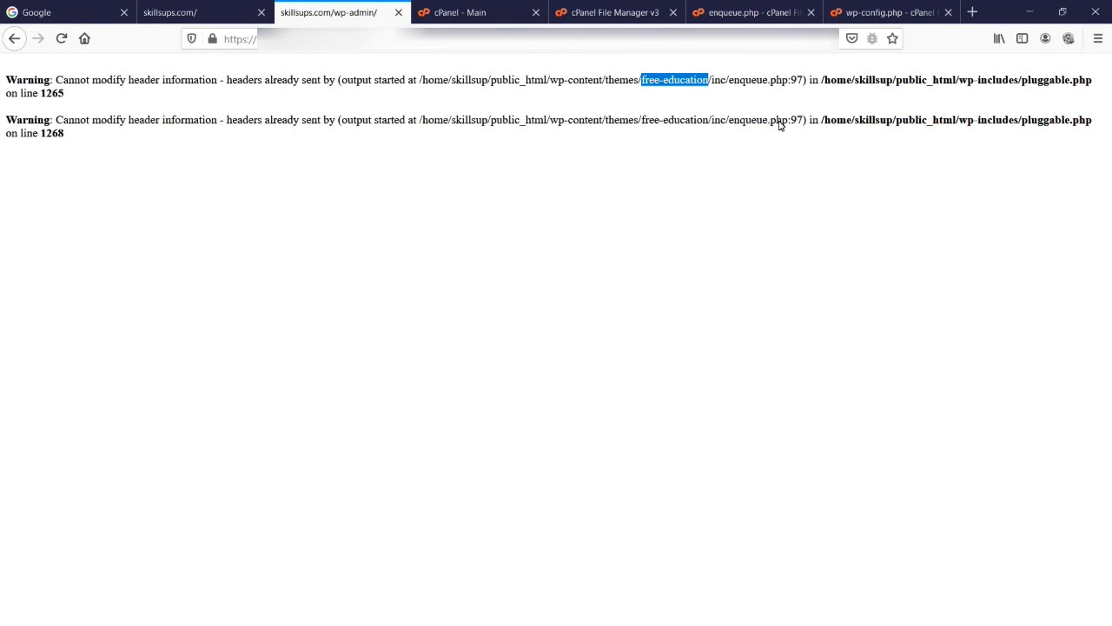
click(61, 38)
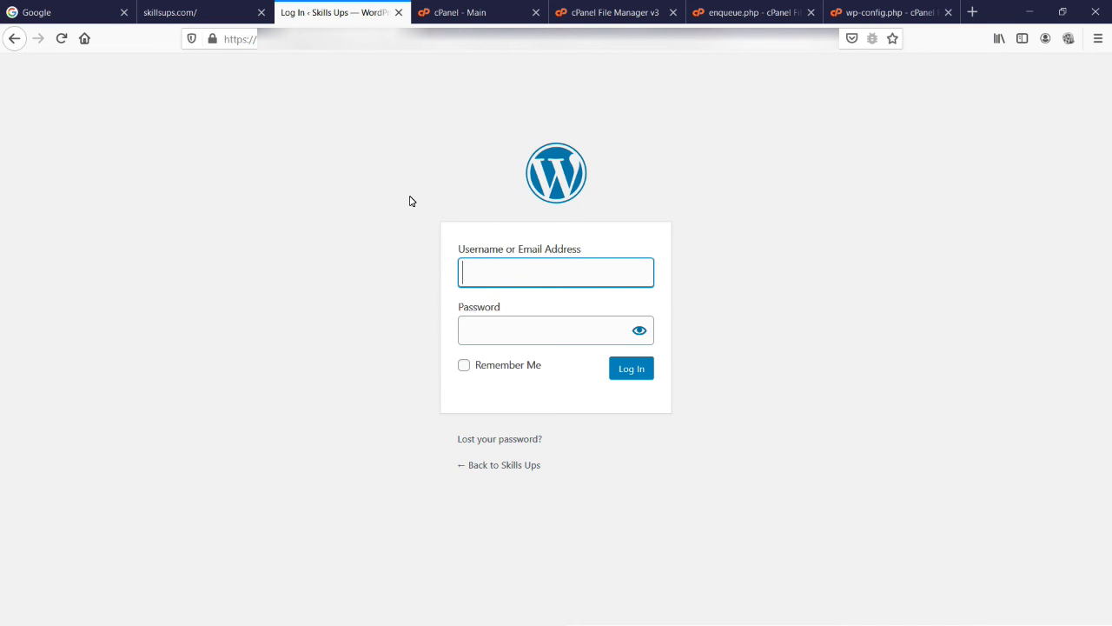
key(ctrl+v)
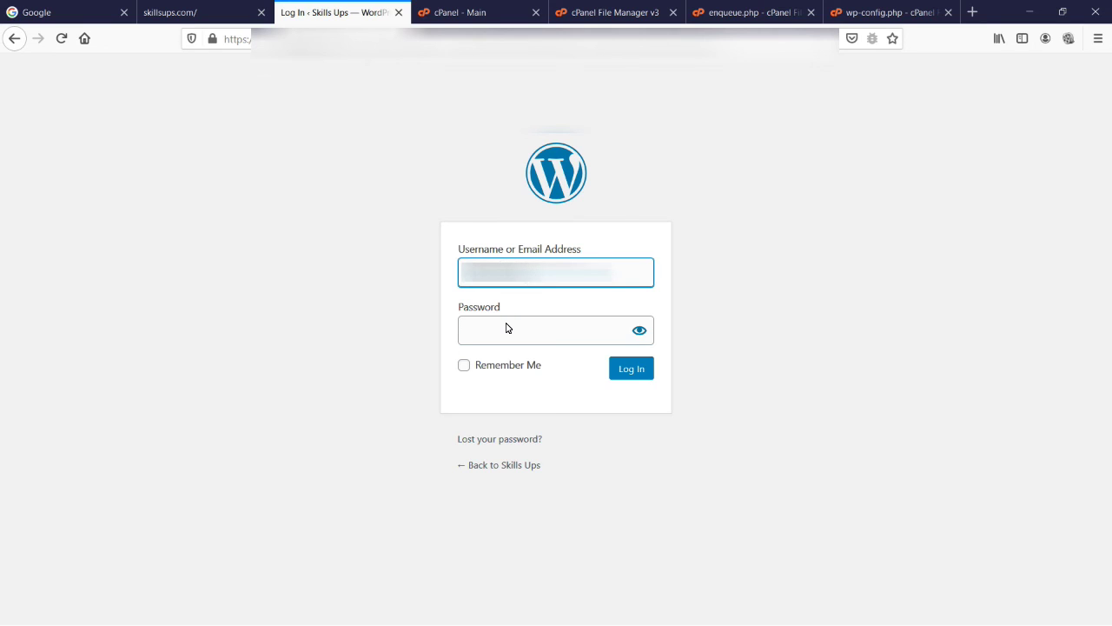
click(508, 328)
key(ctrl+v)
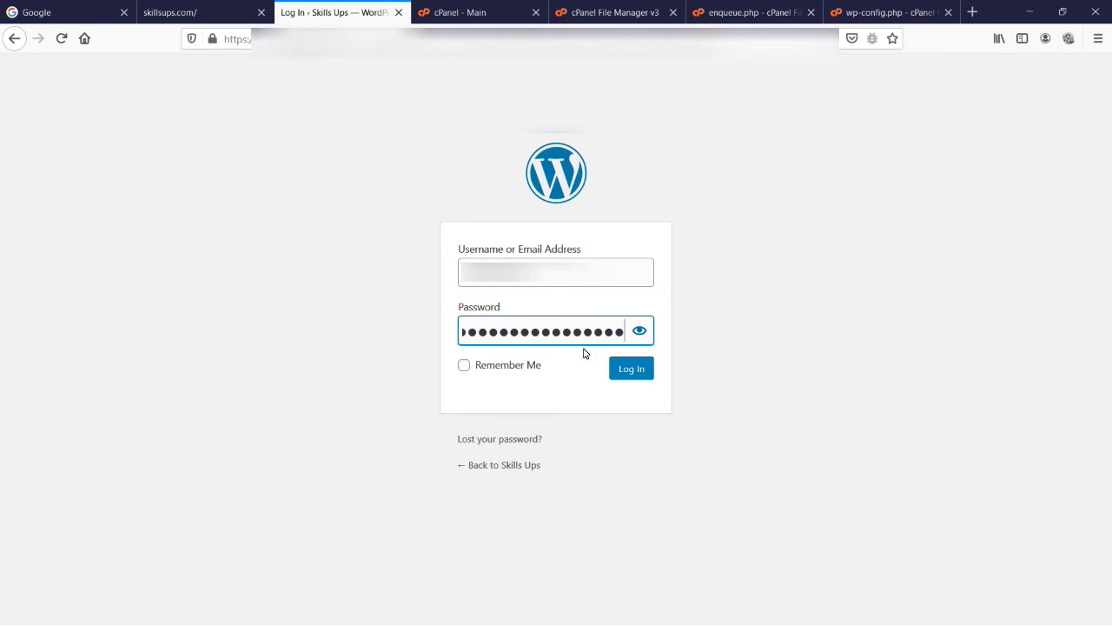
click(616, 365)
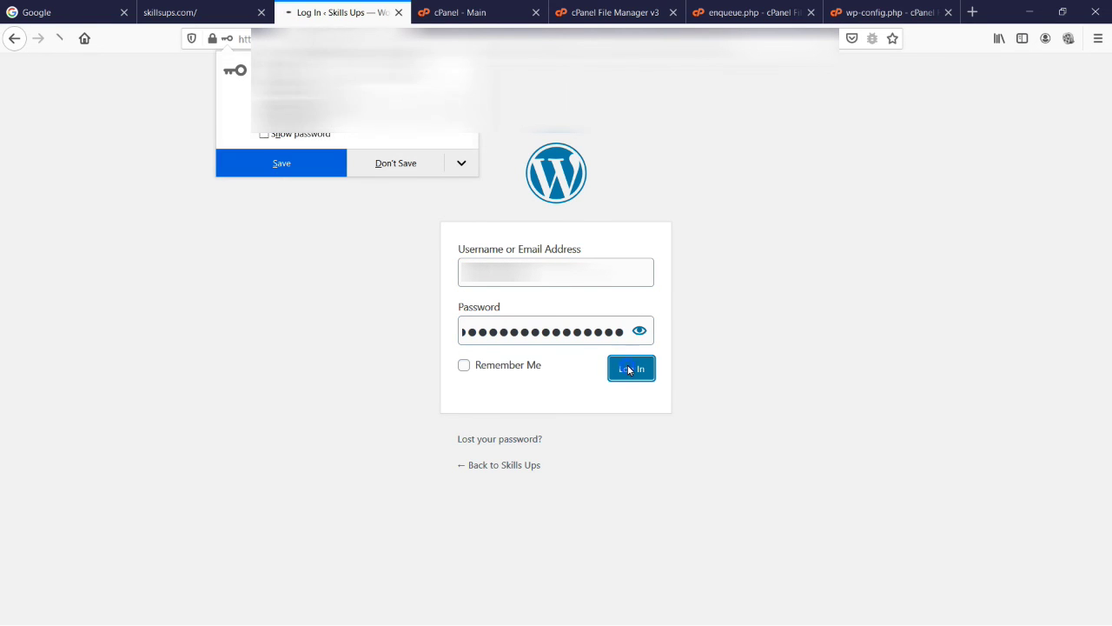
click(396, 170)
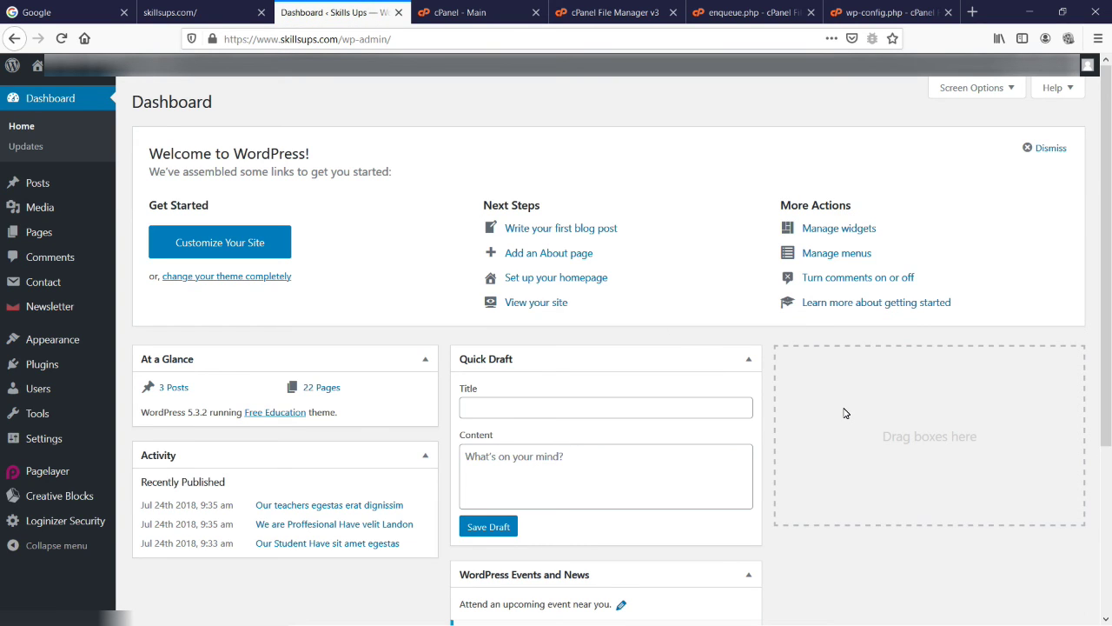
Open the WordPress Themes page and look through the installed themes
mouse_move(45, 346)
click(128, 348)
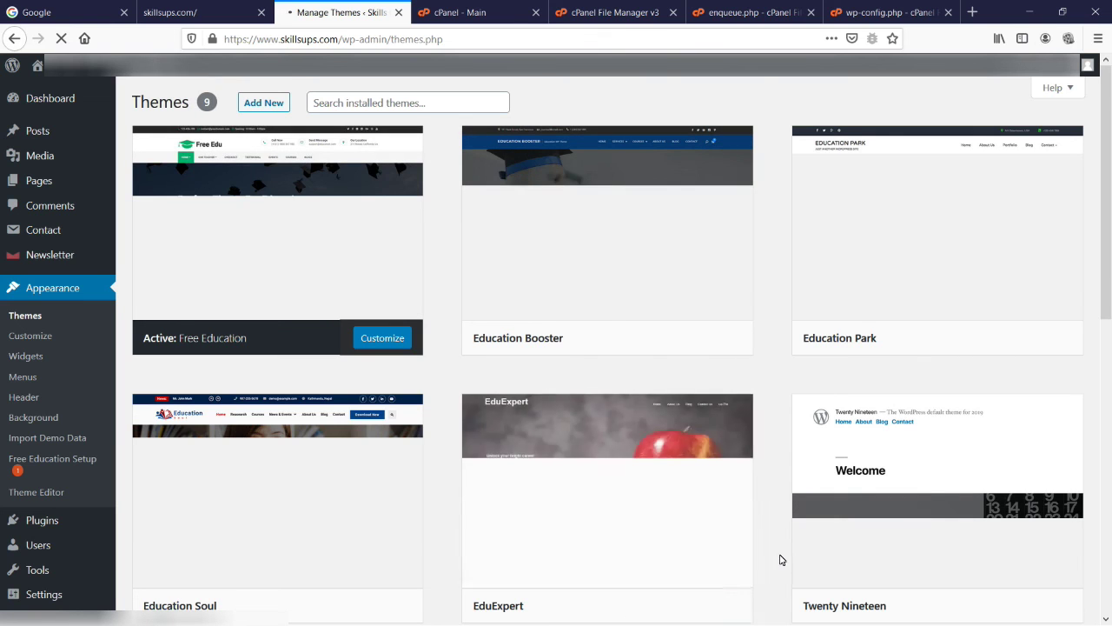
scroll(780, 560, down, 4)
scroll(779, 559, down, 3)
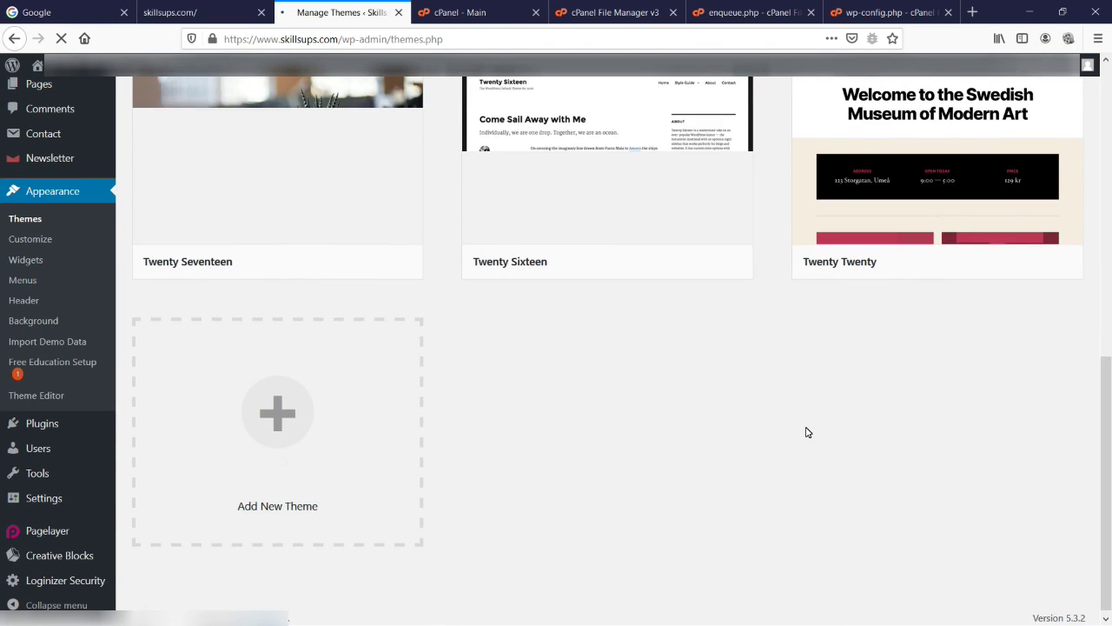
scroll(564, 467, up, 7)
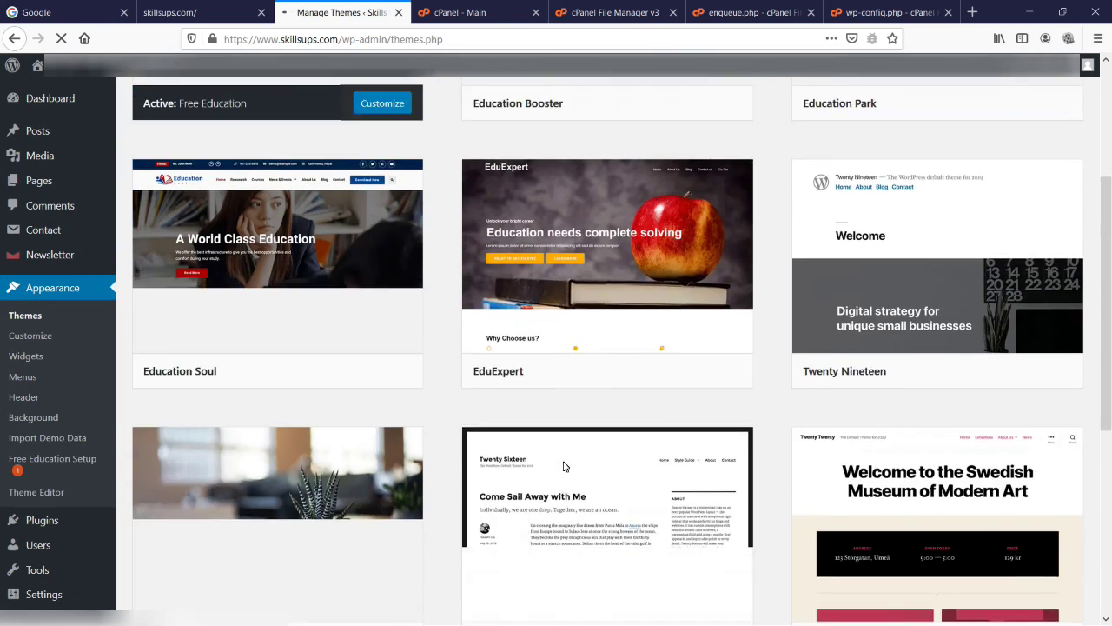